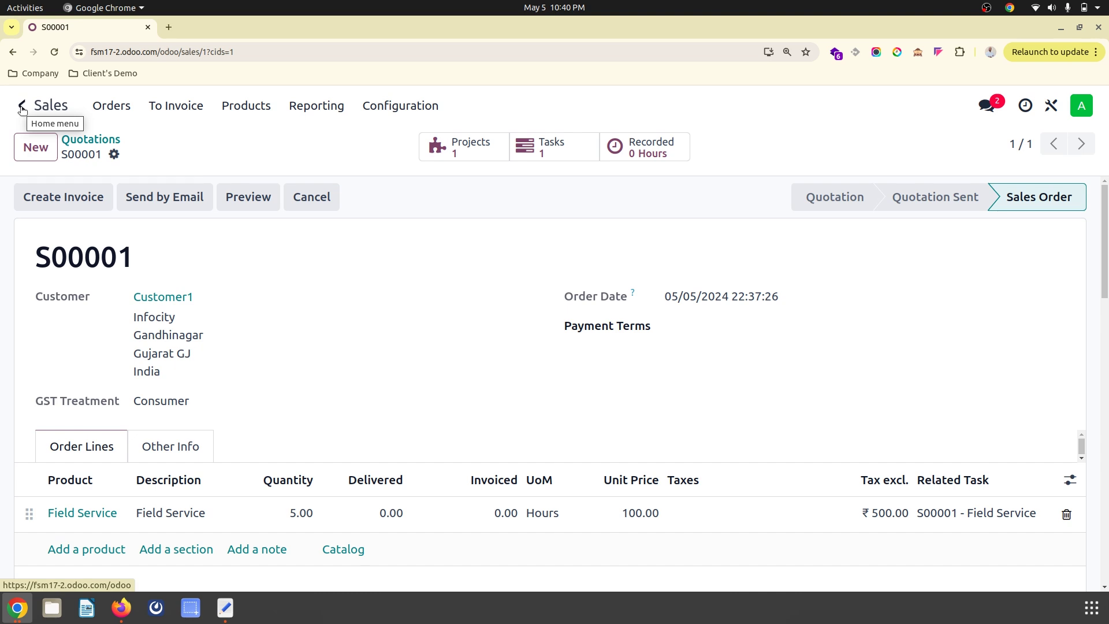
Check in Settings that the version is saas~17.2+e (Enterprise Edition), then return to the home grid
left_click(22, 108)
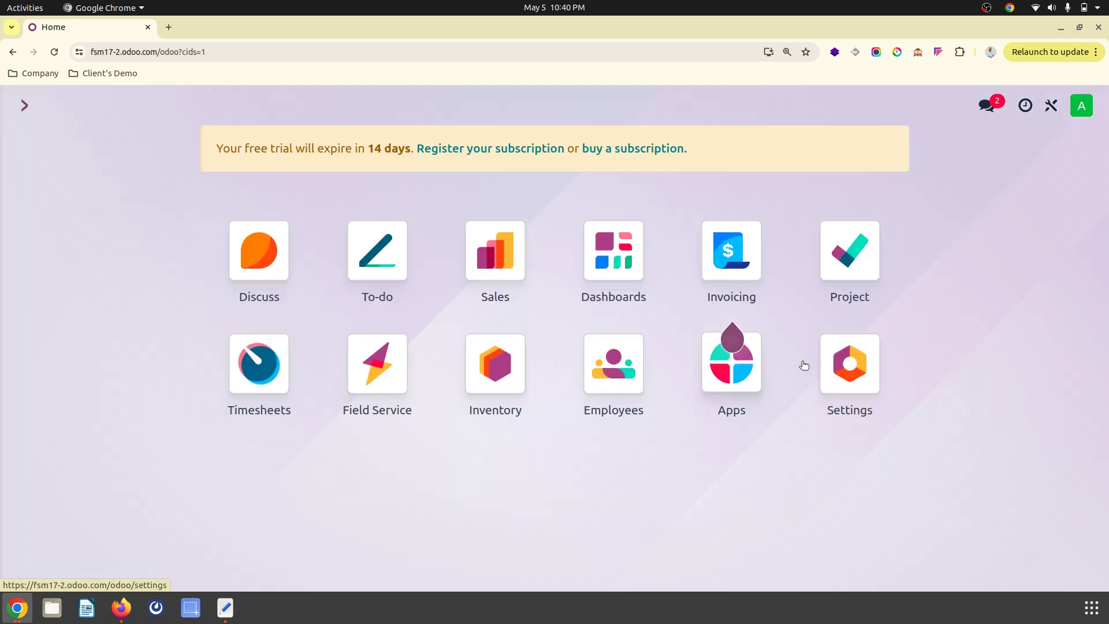
left_click(832, 367)
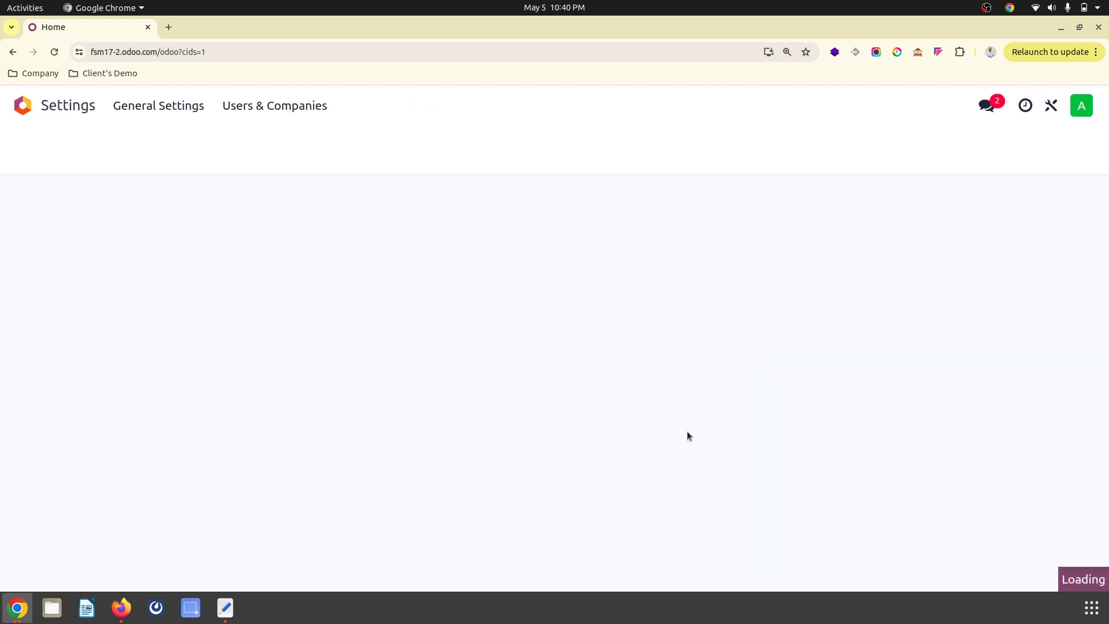
scroll(687, 436, "down", 20)
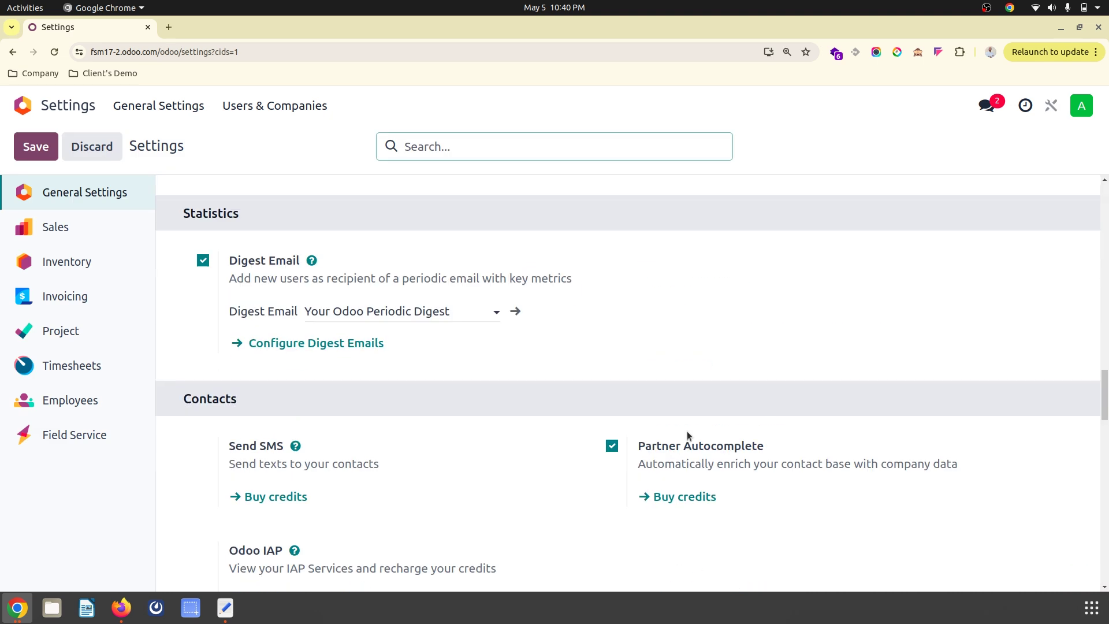
triple_click(359, 530)
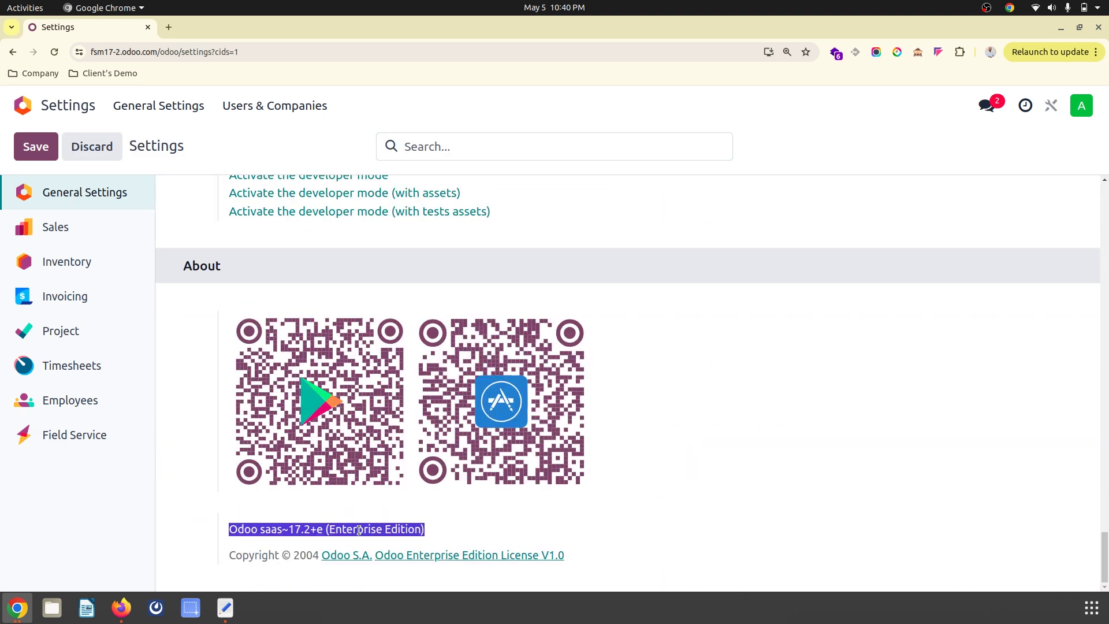
left_click(23, 106)
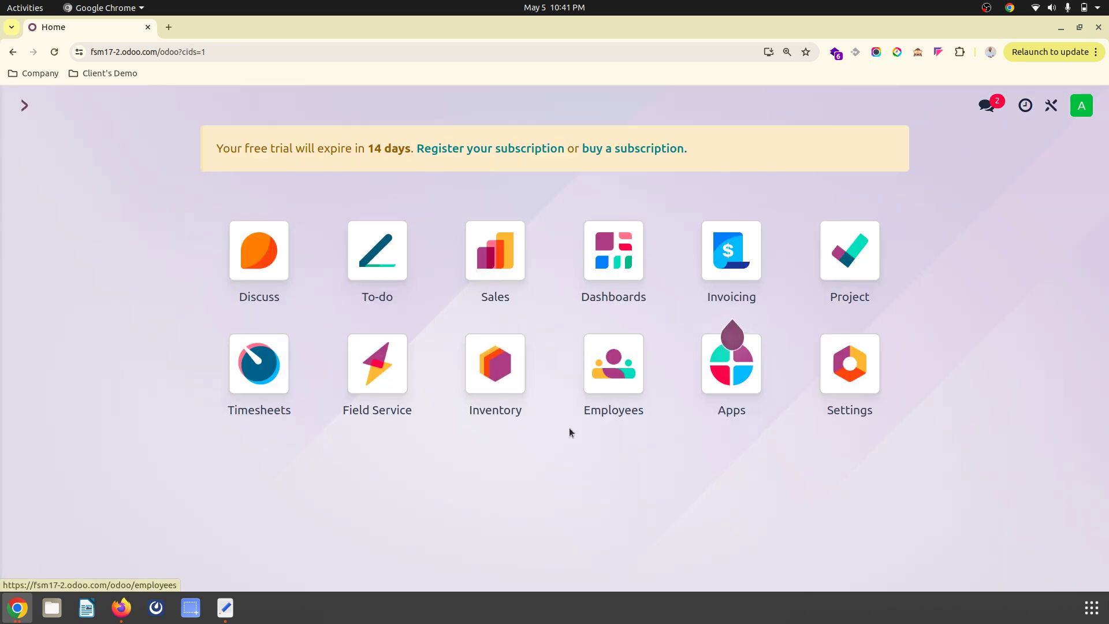
left_click(402, 375)
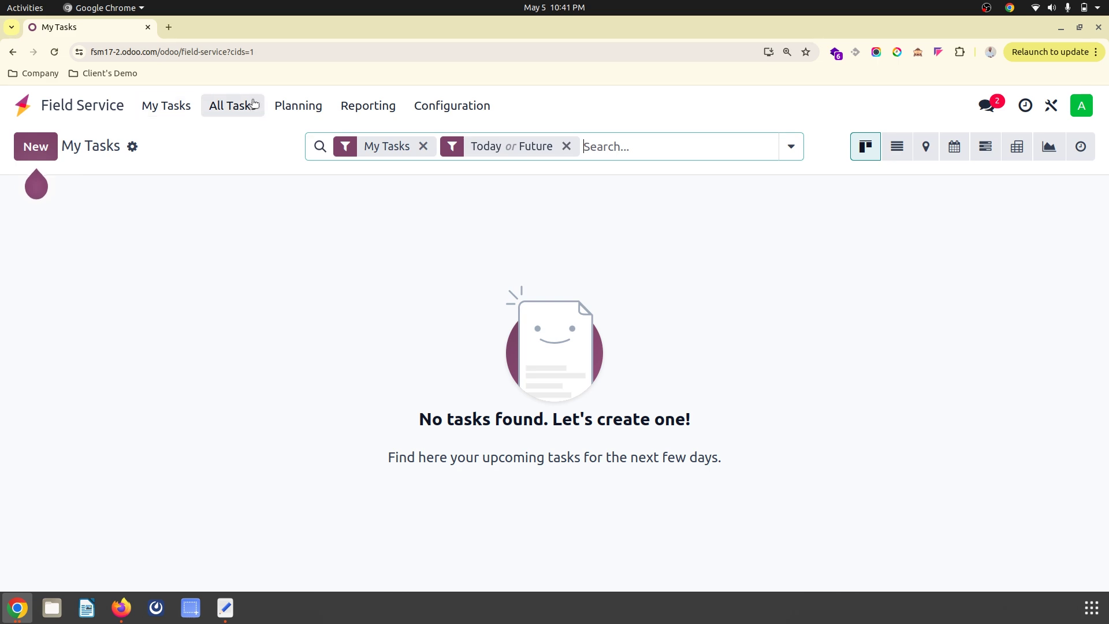
left_click(292, 108)
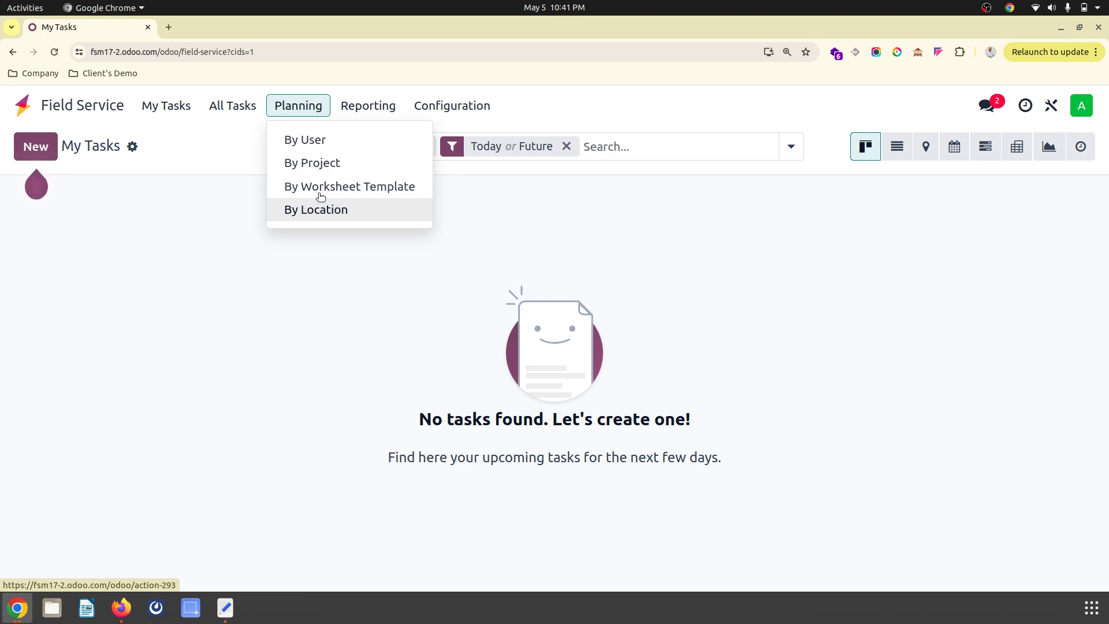
left_click(23, 106)
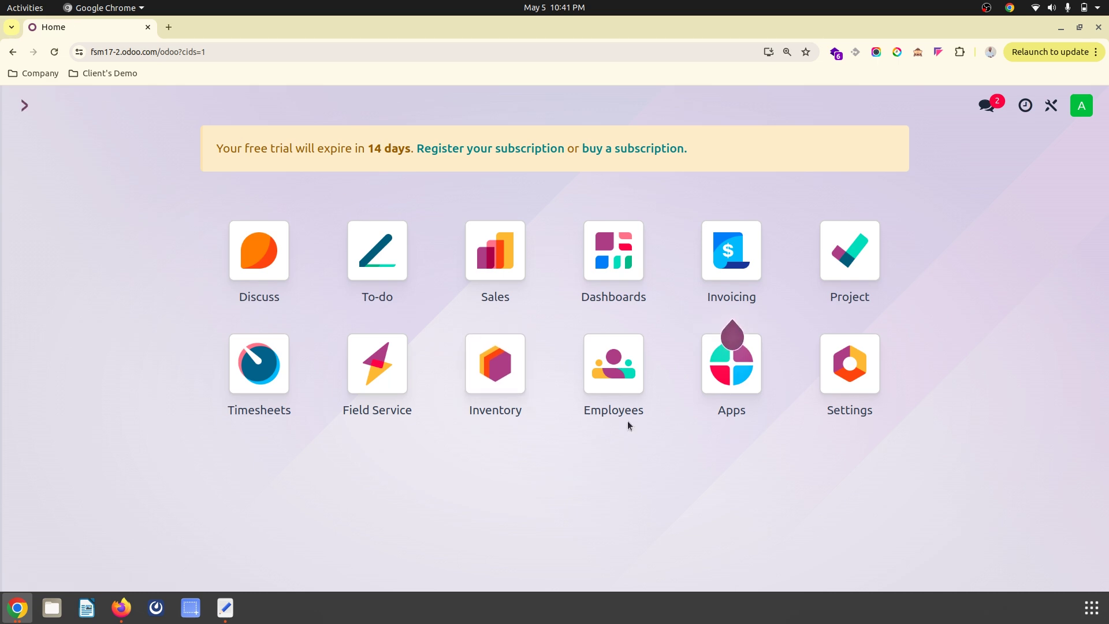
Open the field service task linked to sales order S00001
left_click(496, 277)
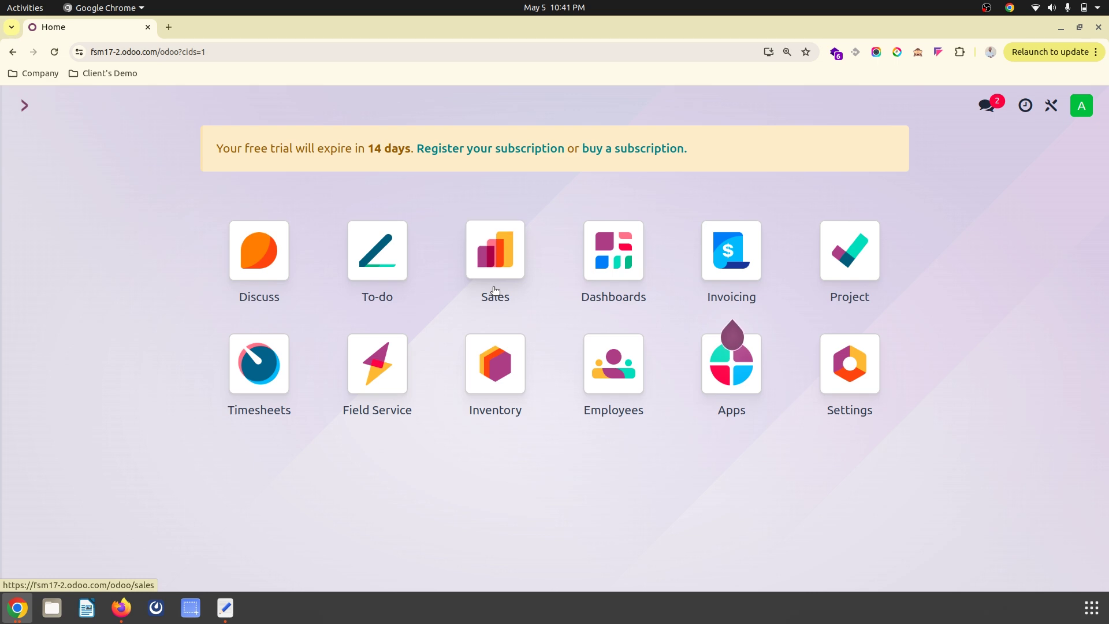
left_click(245, 428)
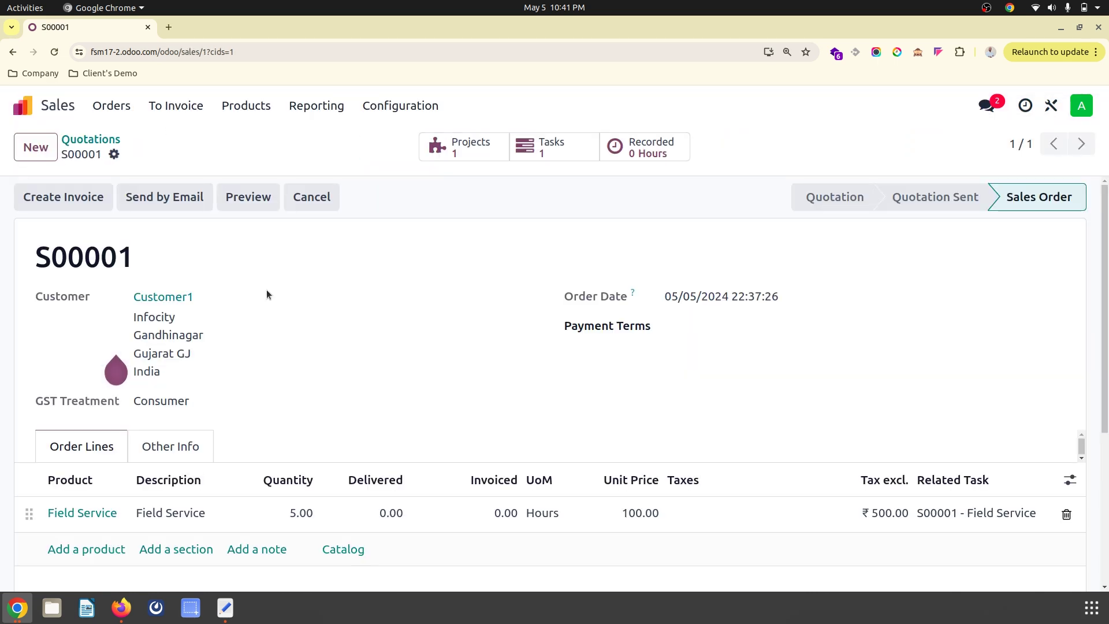
scroll(167, 341, "down", 7)
scroll(220, 355, "up", 7)
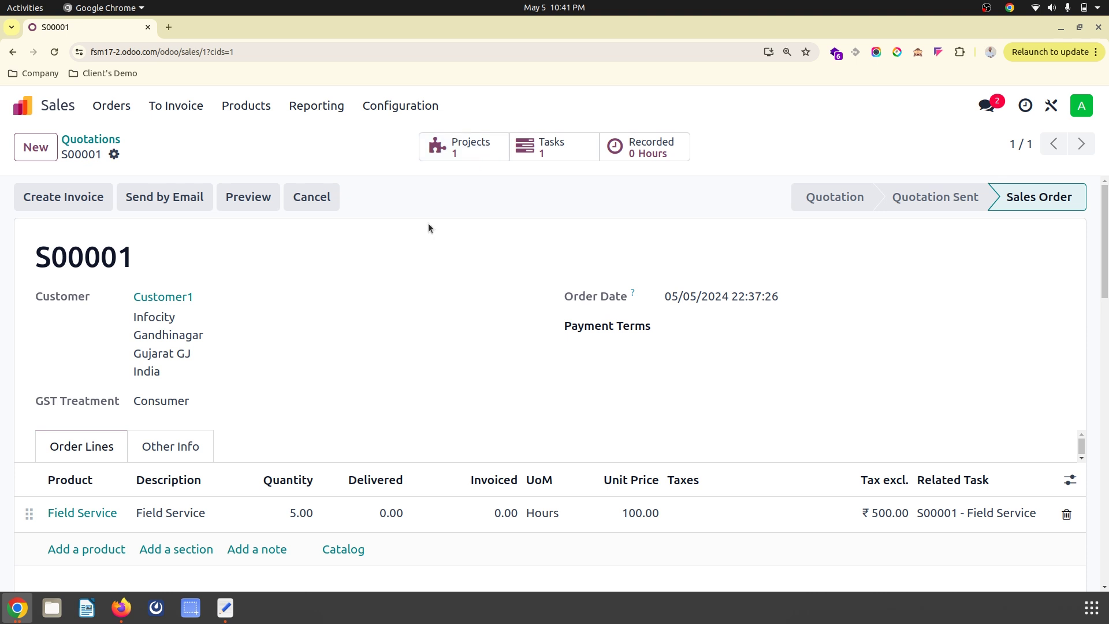
left_click(537, 158)
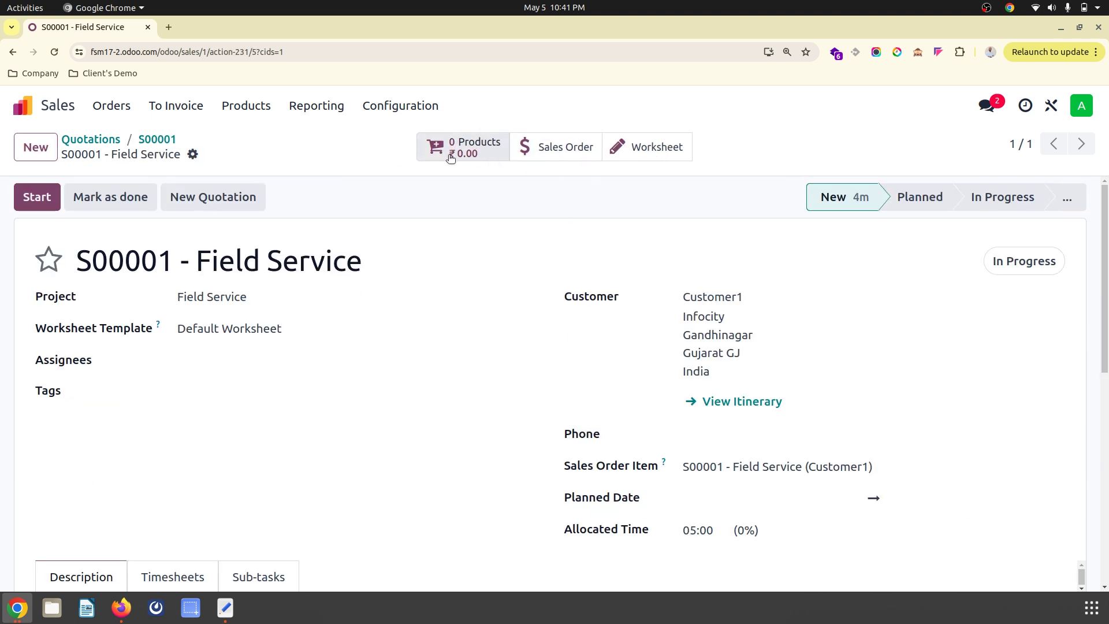
Add one Part1 to the task's products and return to the task
left_click(462, 152)
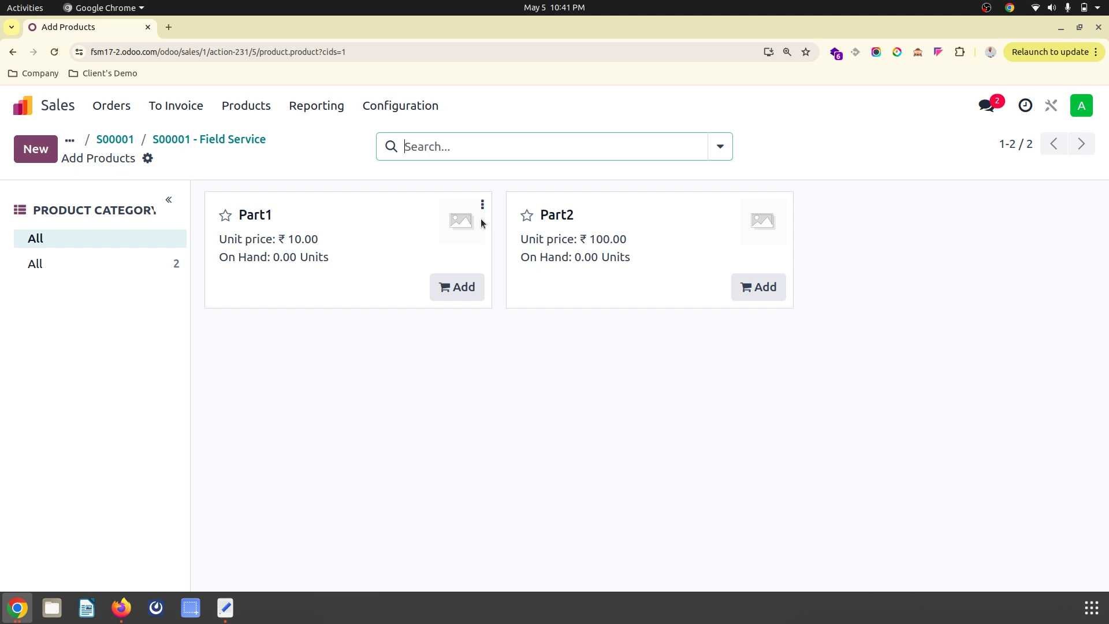
left_click(457, 287)
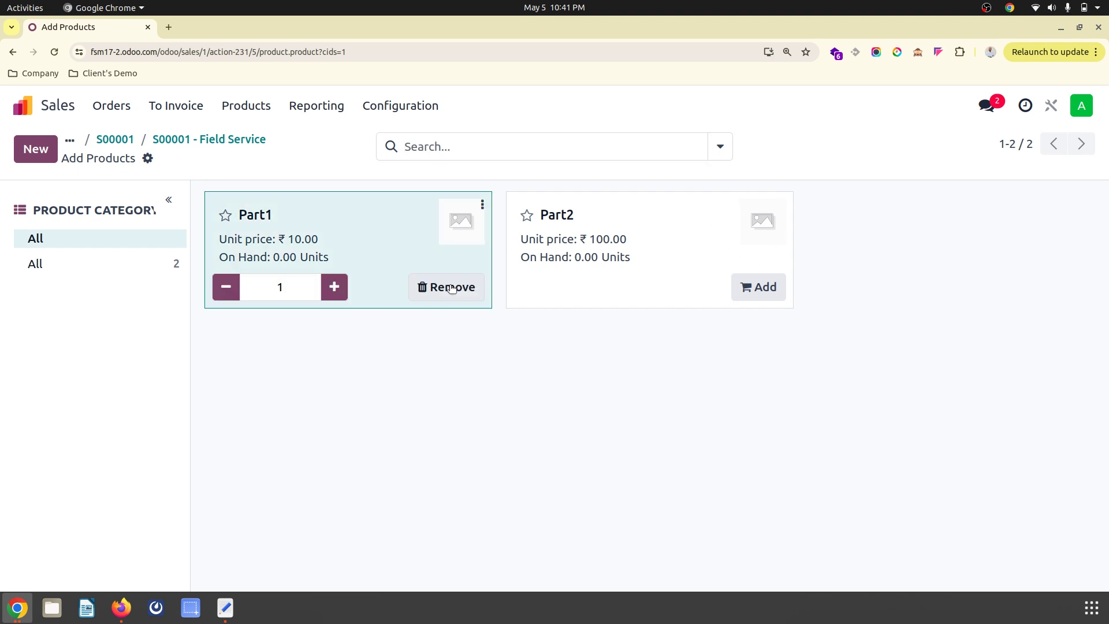
left_click(200, 141)
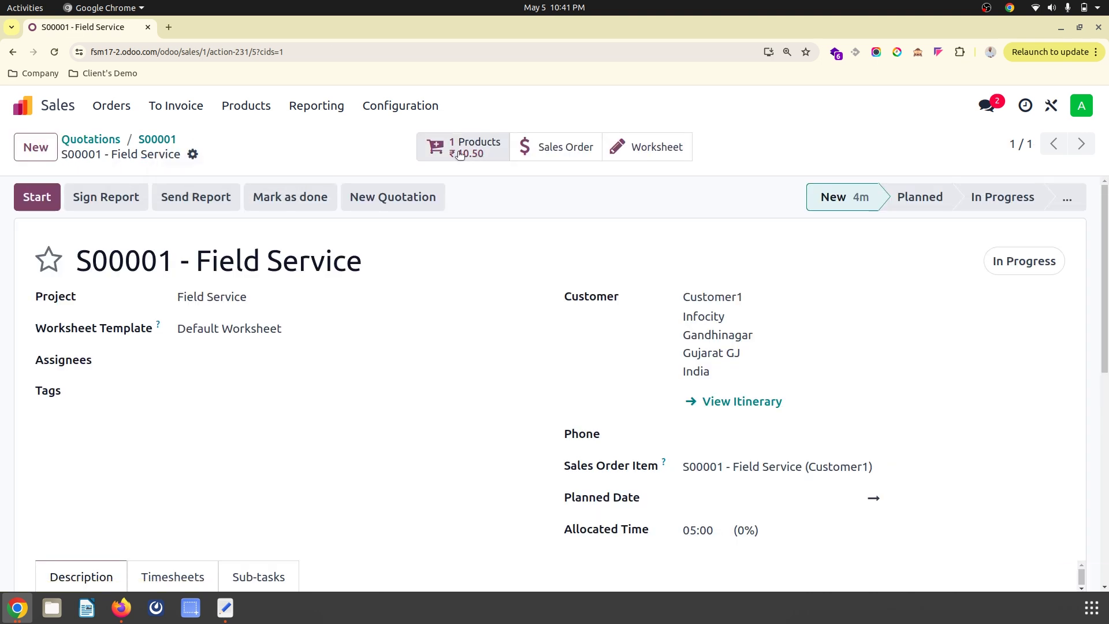
Add and save a Part2 line on sales order S00001, then reopen its field service task
left_click(171, 145)
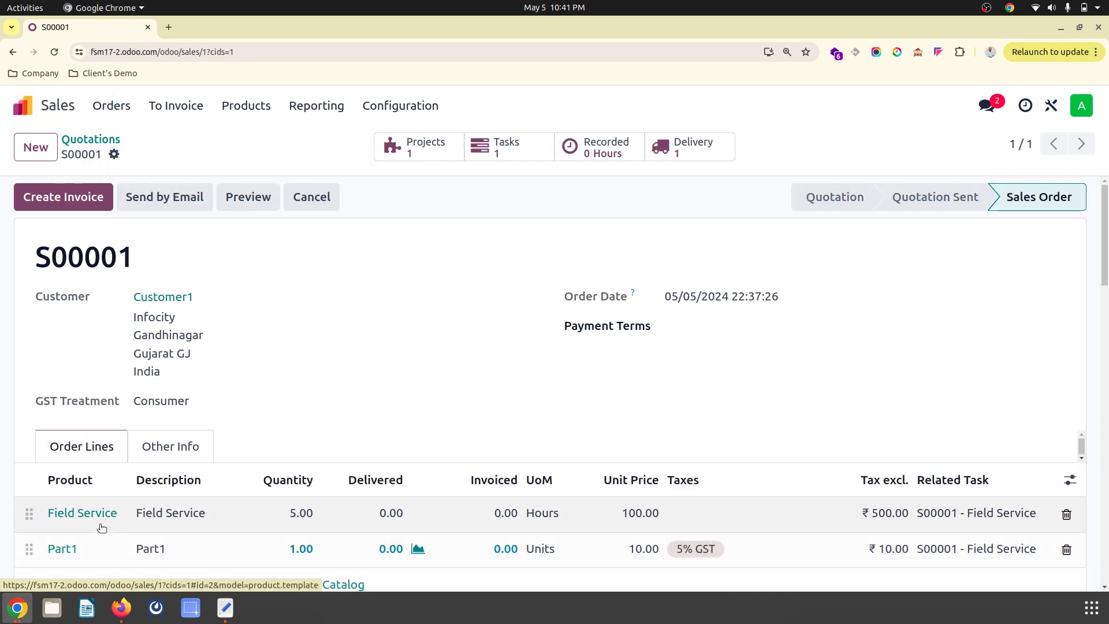
scroll(101, 520, "down", 2)
left_click(79, 473)
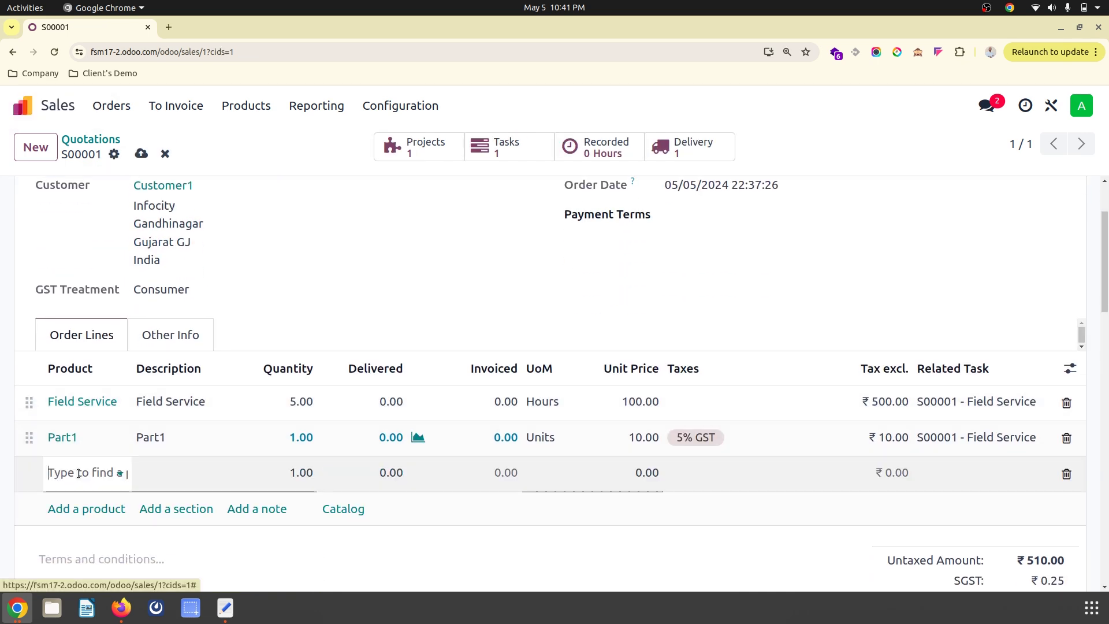
type("part")
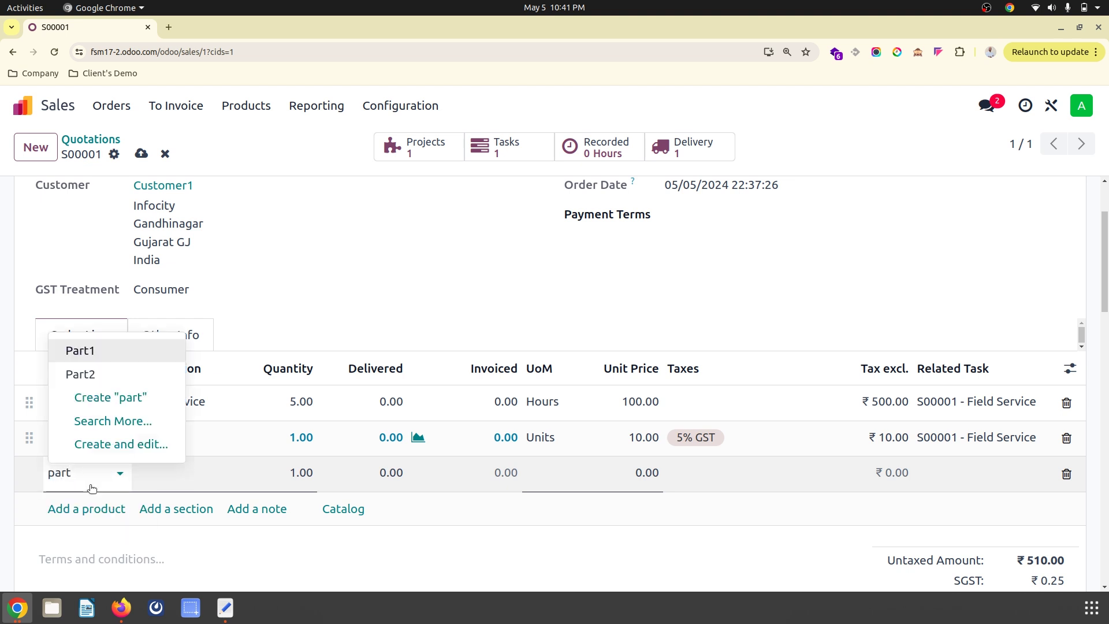
left_click(79, 374)
left_click(141, 153)
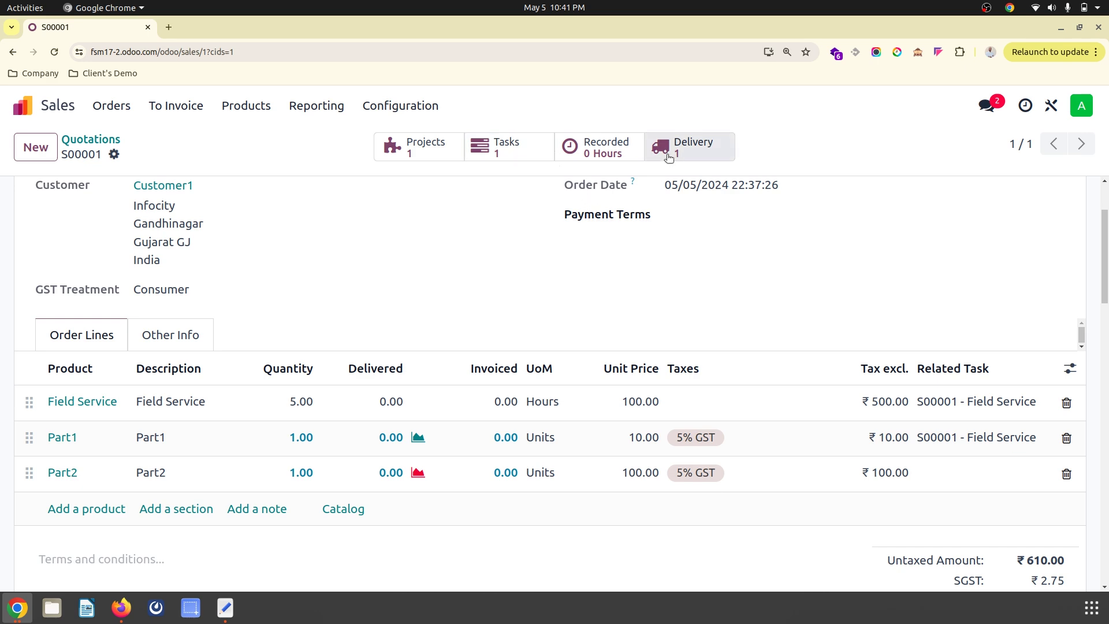
left_click(501, 156)
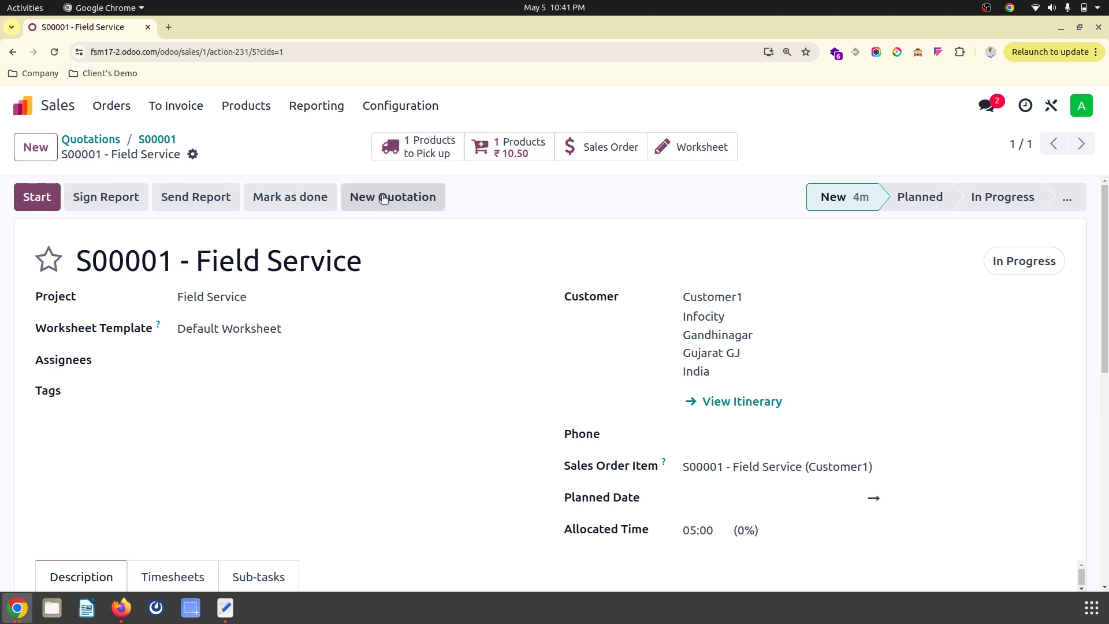
Review the products to pick up and the Part2 transfer WH/OUT/00002, then return to the task
left_click(423, 152)
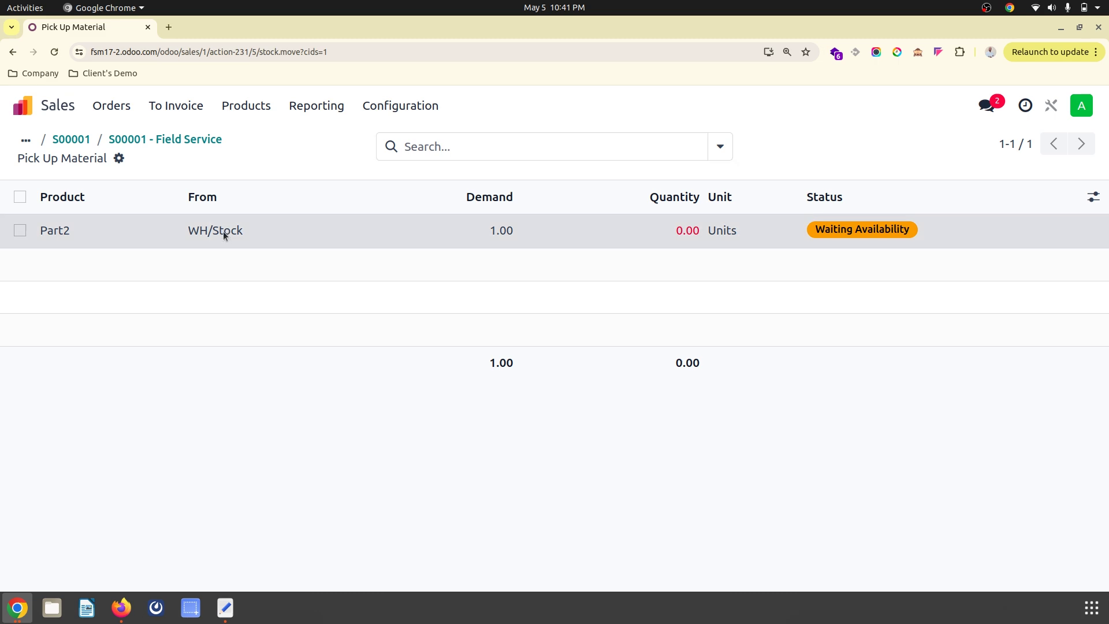
left_click(224, 234)
scroll(435, 301, "down", 5)
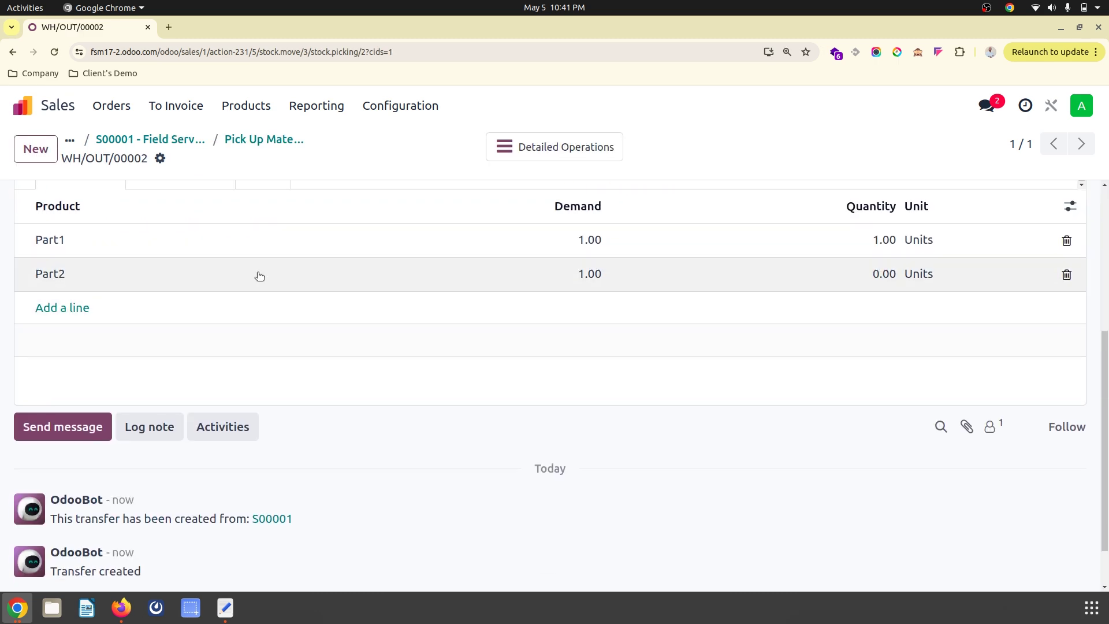
scroll(310, 309, "up", 3)
scroll(310, 310, "down", 2)
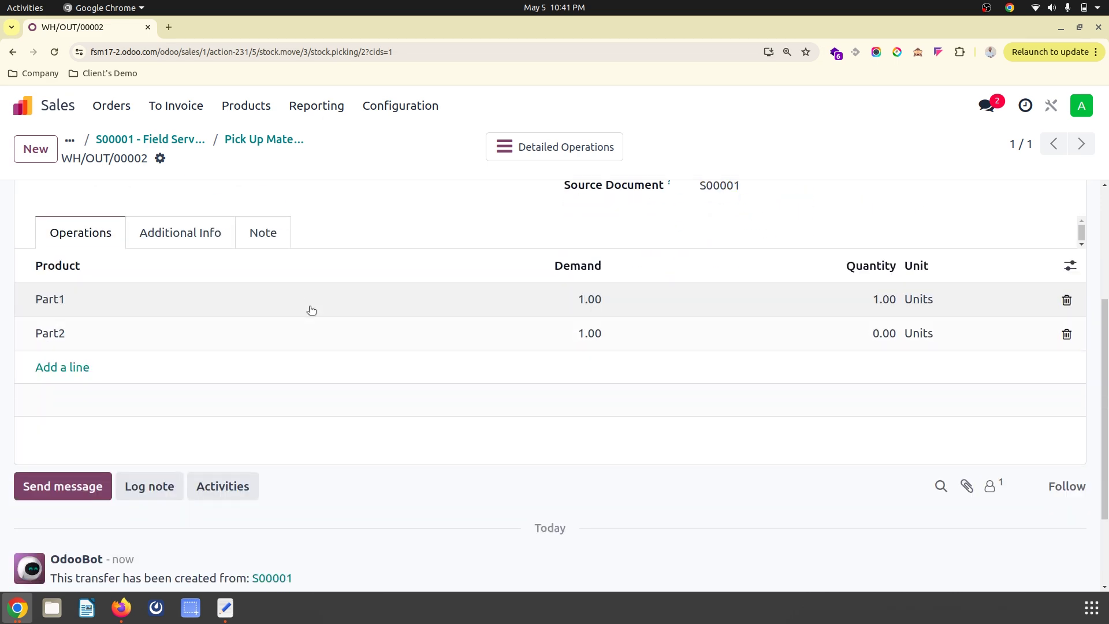
scroll(310, 306, "up", 3)
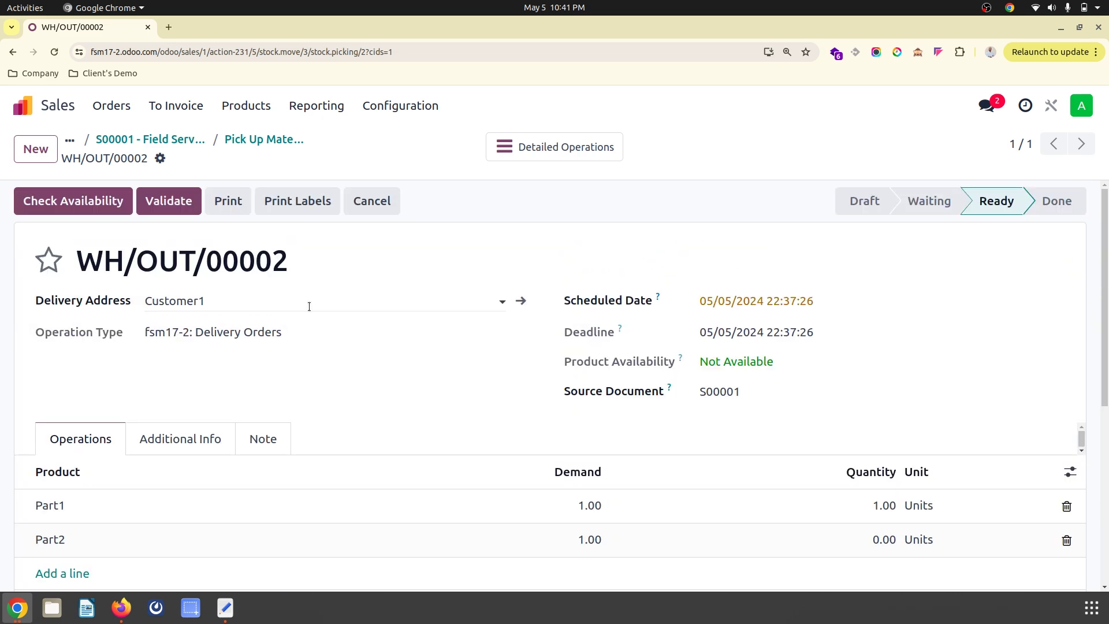
left_click(252, 144)
left_click(173, 140)
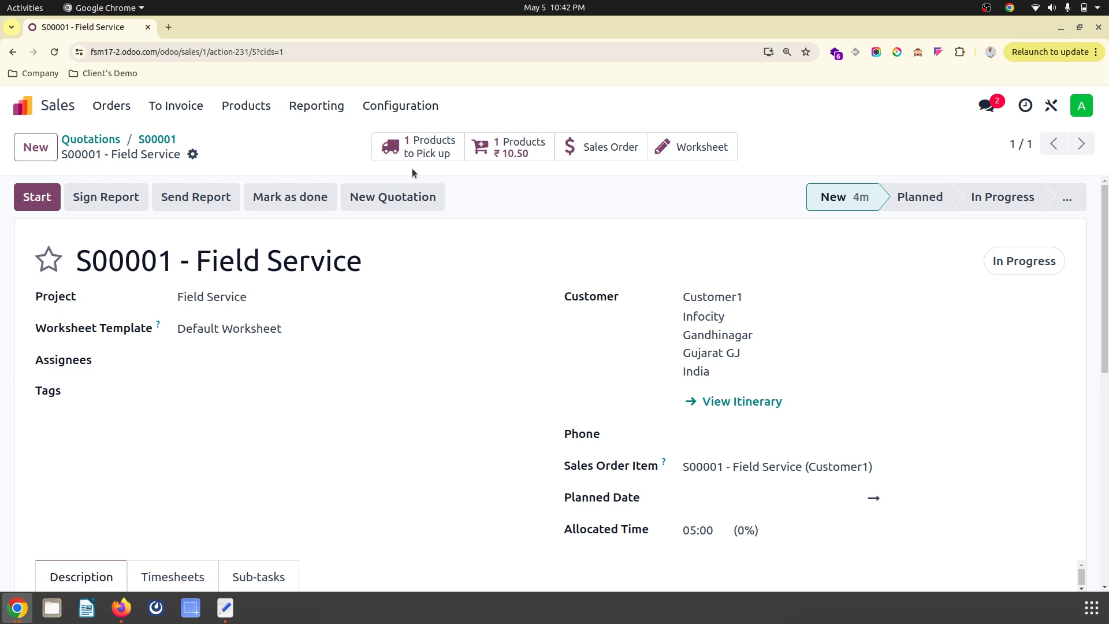
Recheck the task's added products, then reopen the Part2 delivery transfer
left_click(508, 148)
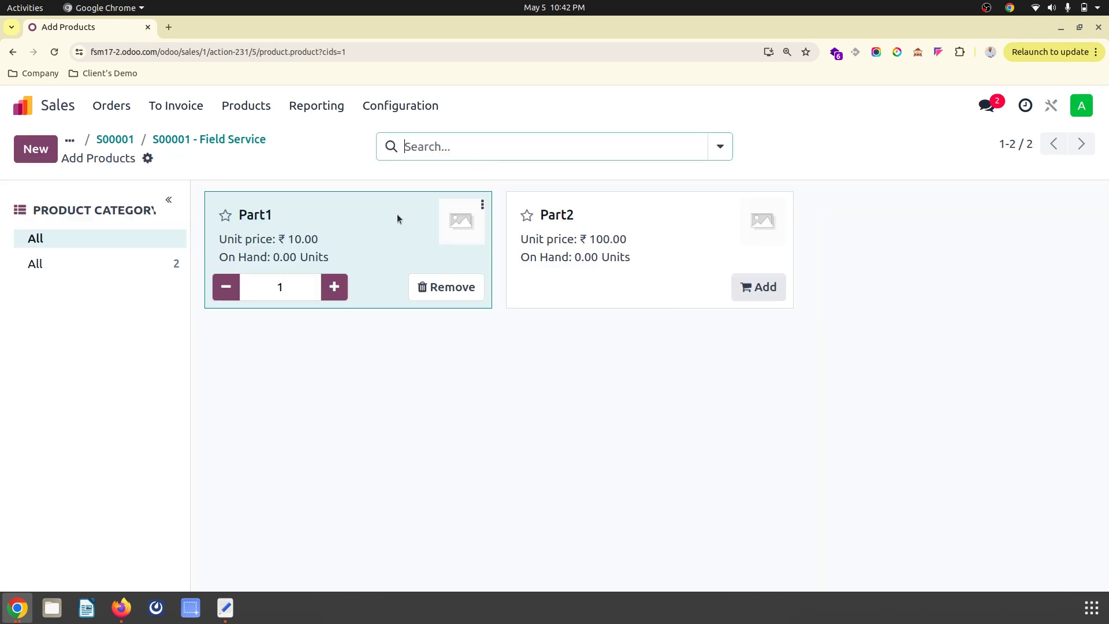
left_click(163, 140)
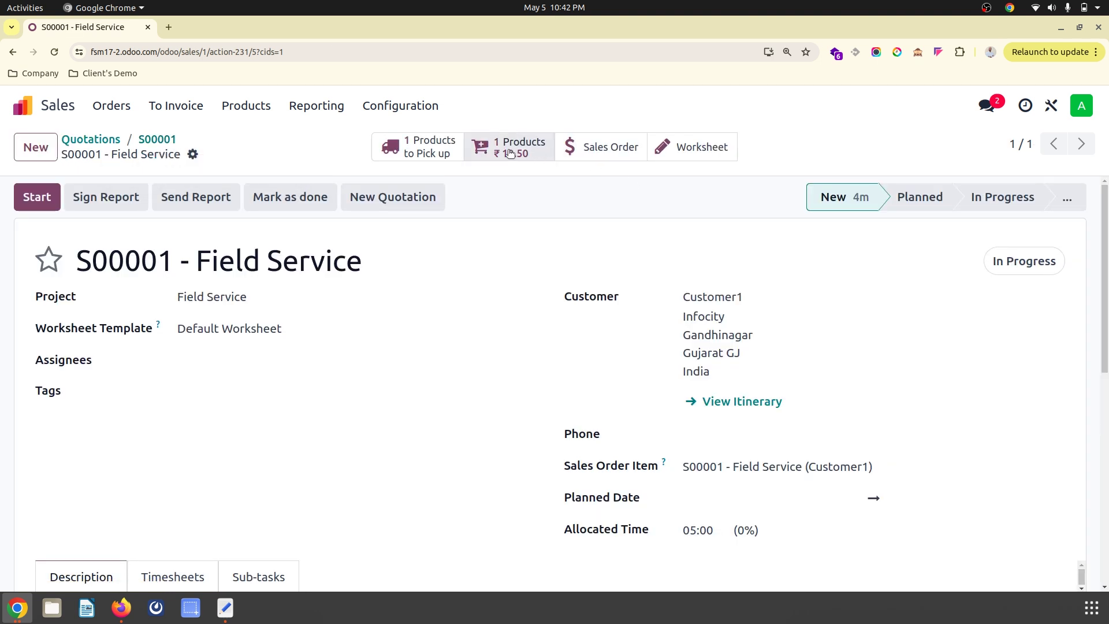
left_click(419, 149)
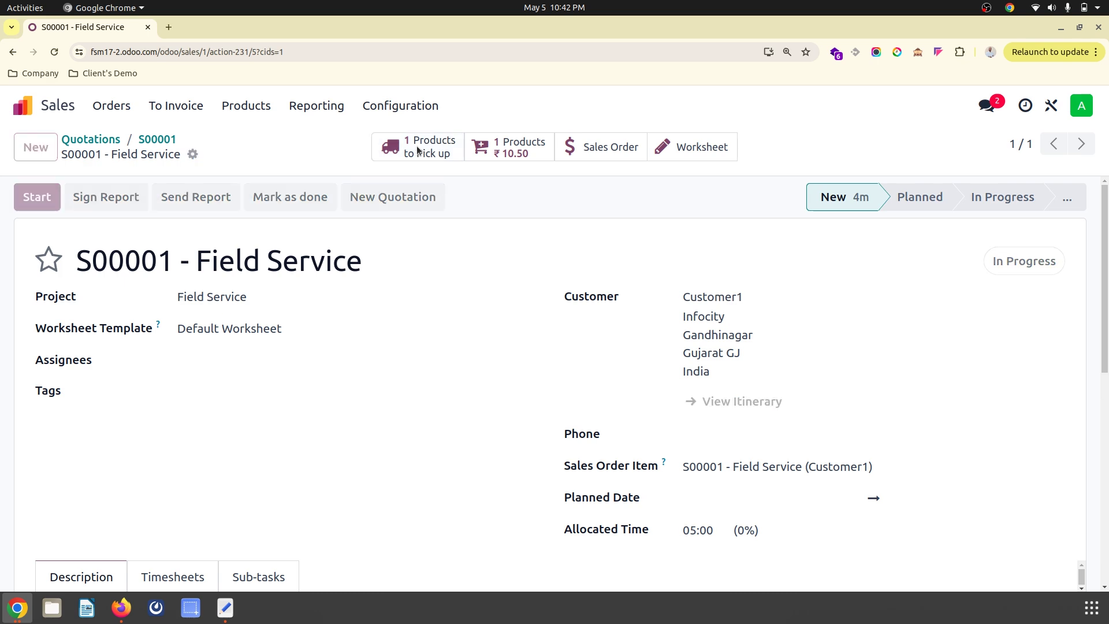
left_click(248, 242)
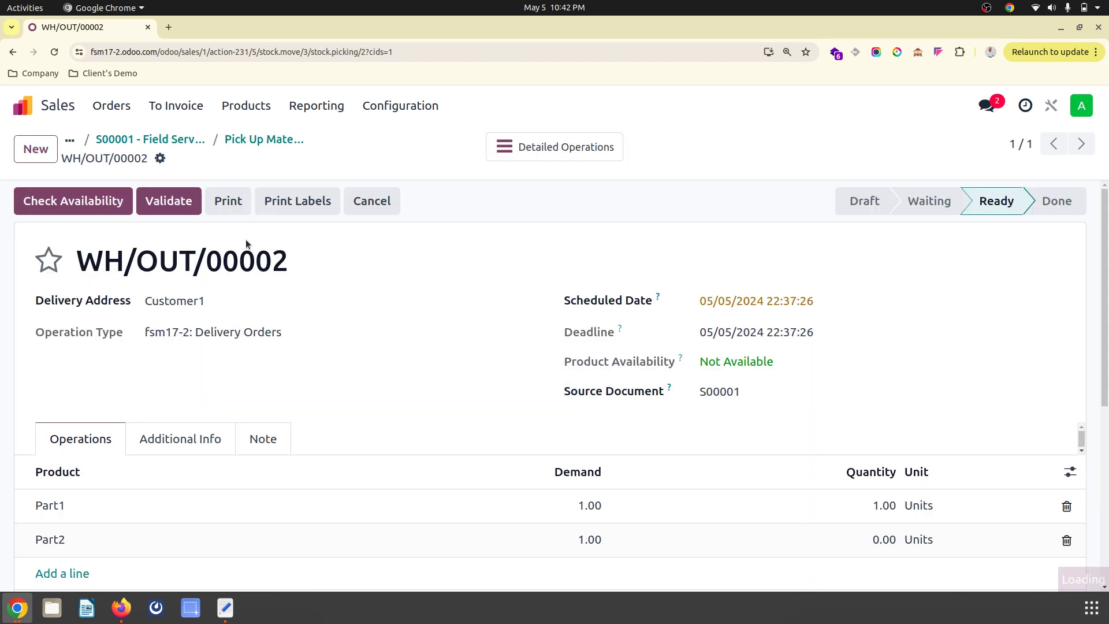
Go back to sales order S00001 and review its delivery order WH/OUT/00002
left_click(116, 142)
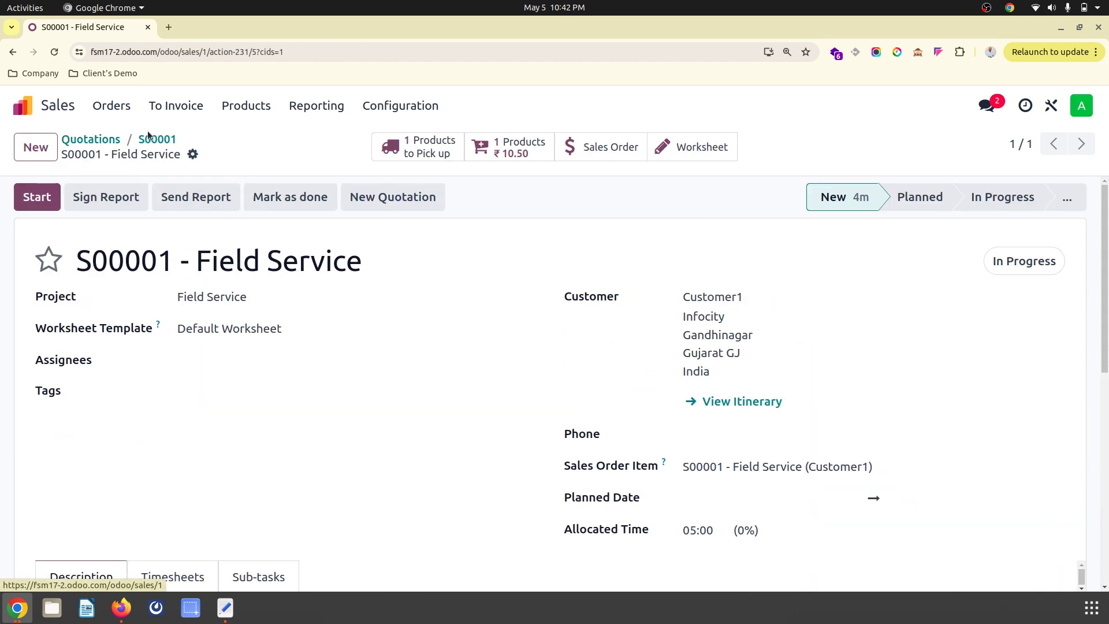
left_click(156, 140)
scroll(690, 492, "down", 4)
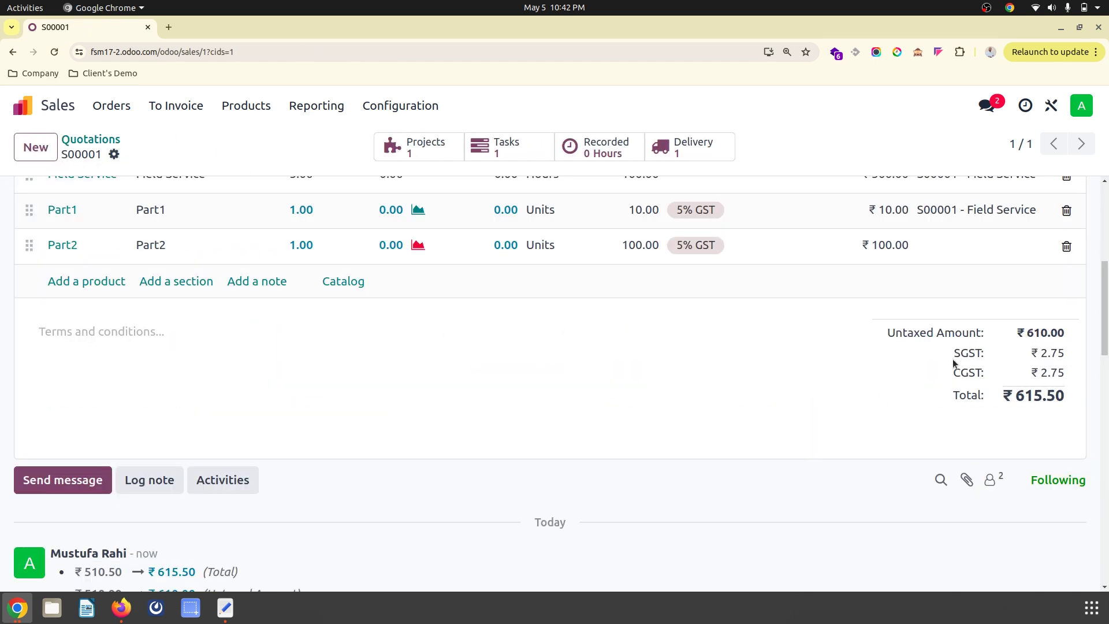
scroll(955, 345, "up", 5)
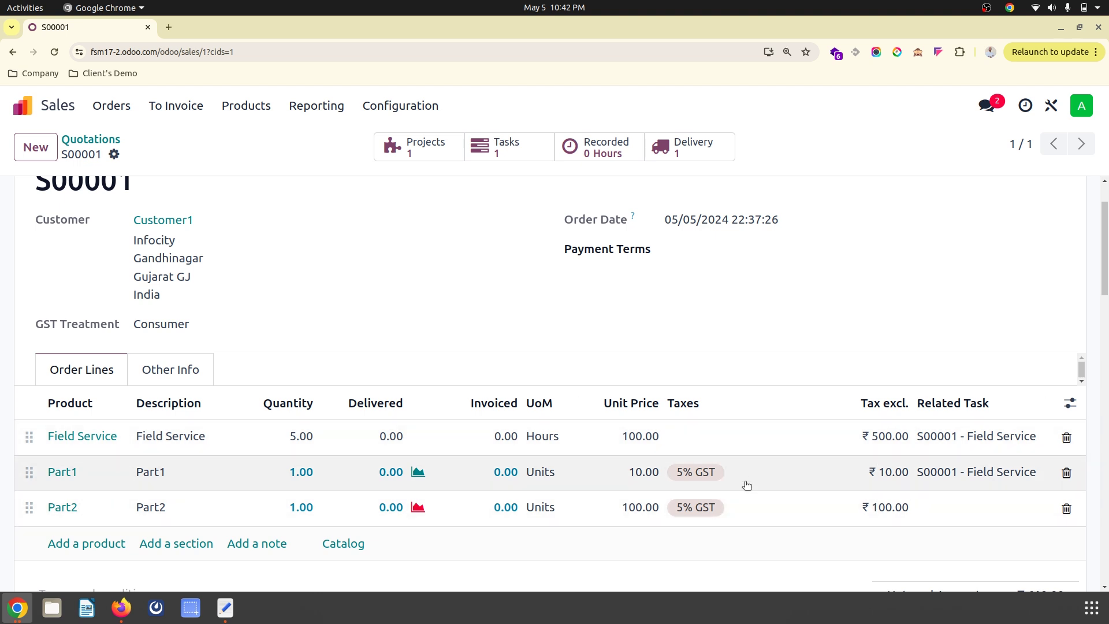
left_click(683, 146)
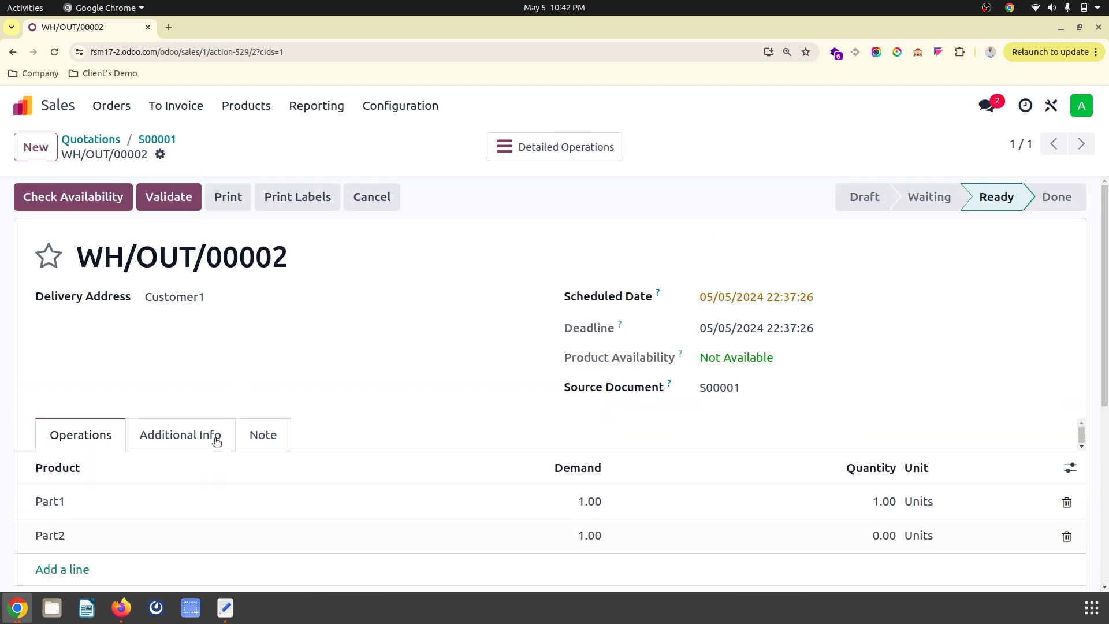
left_click(157, 139)
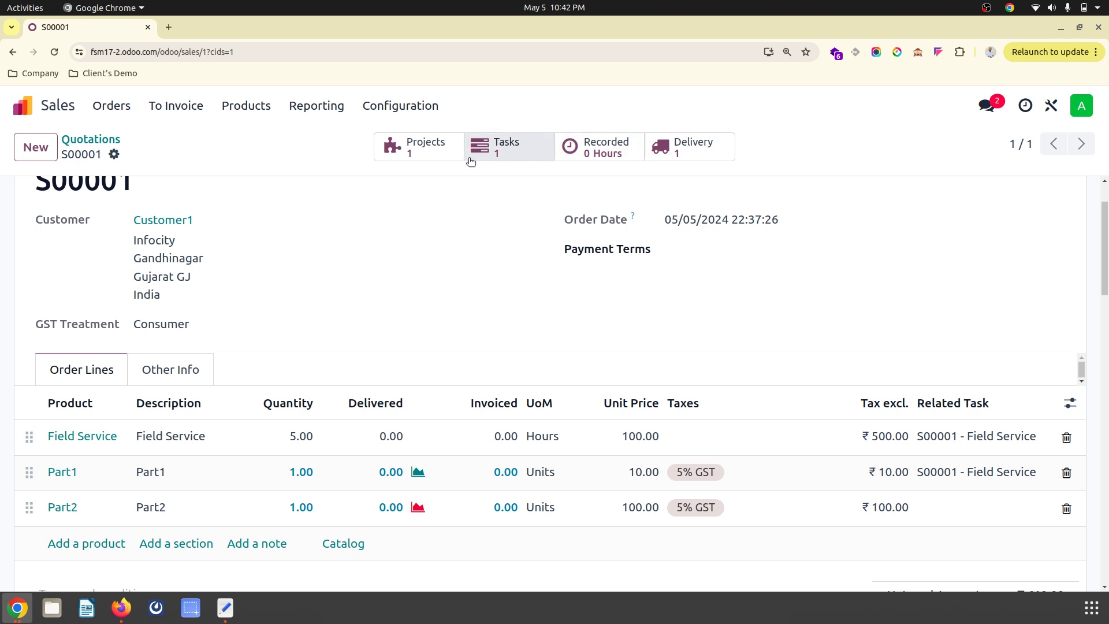
Check the field service task's Part2 pick-up list, then return to S00001
left_click(507, 153)
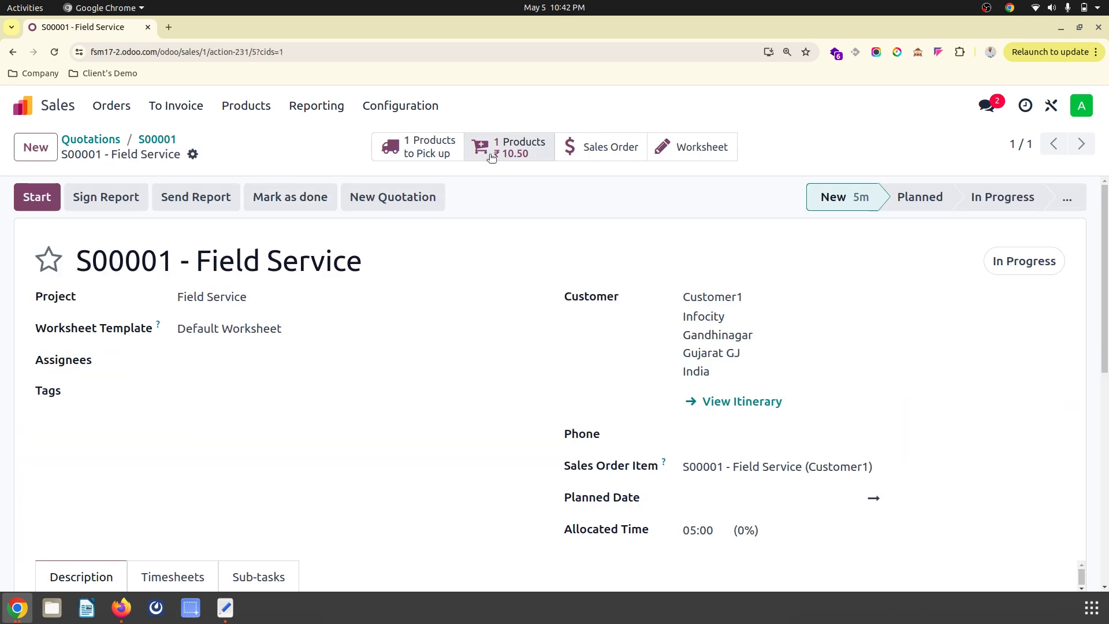
left_click(424, 151)
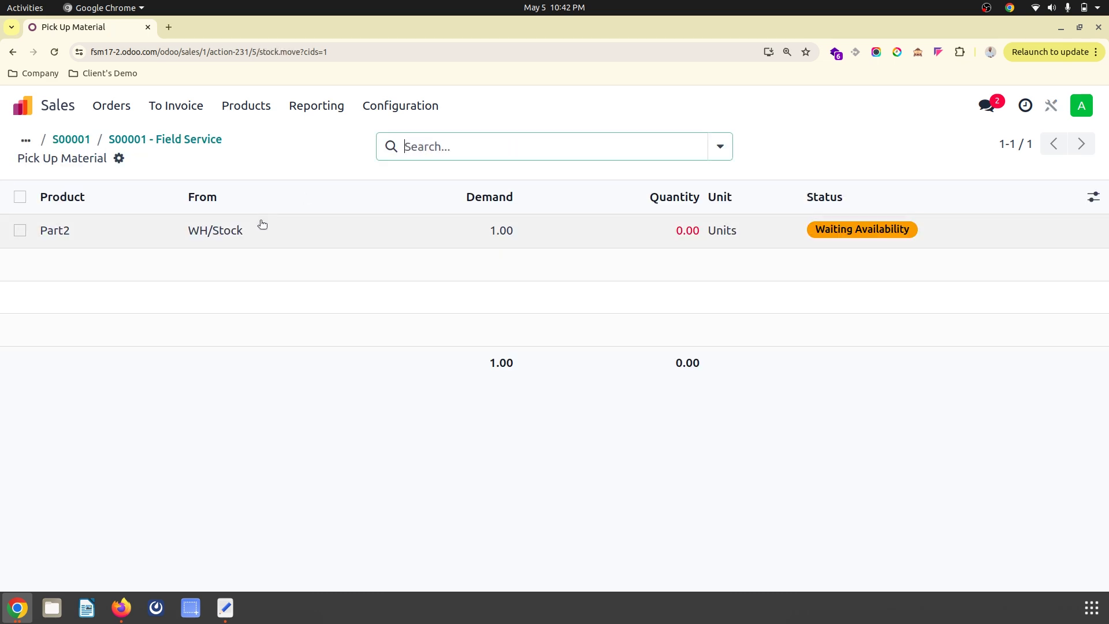
left_click(71, 139)
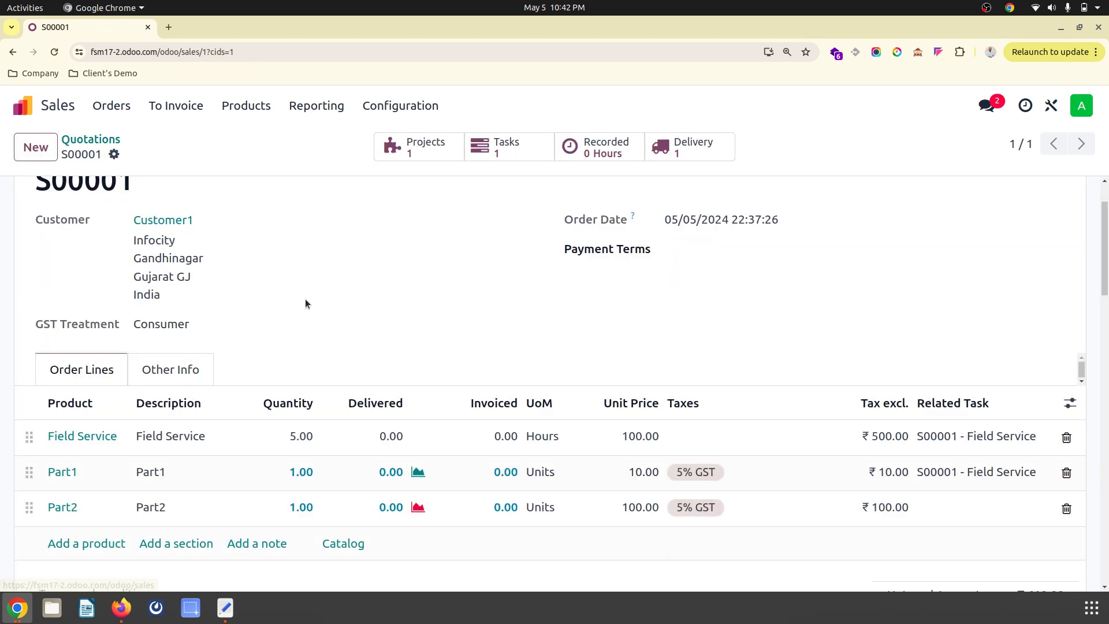
Open the S00001 task's Google Maps itinerary to the customer's address, then return to Odoo
left_click(494, 148)
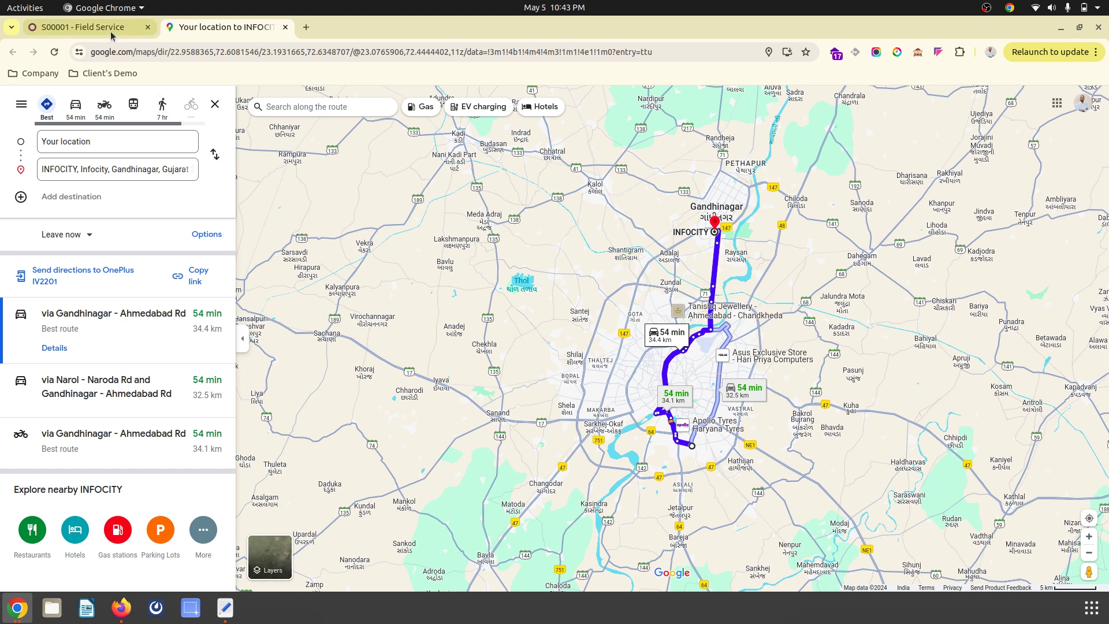
left_click(86, 28)
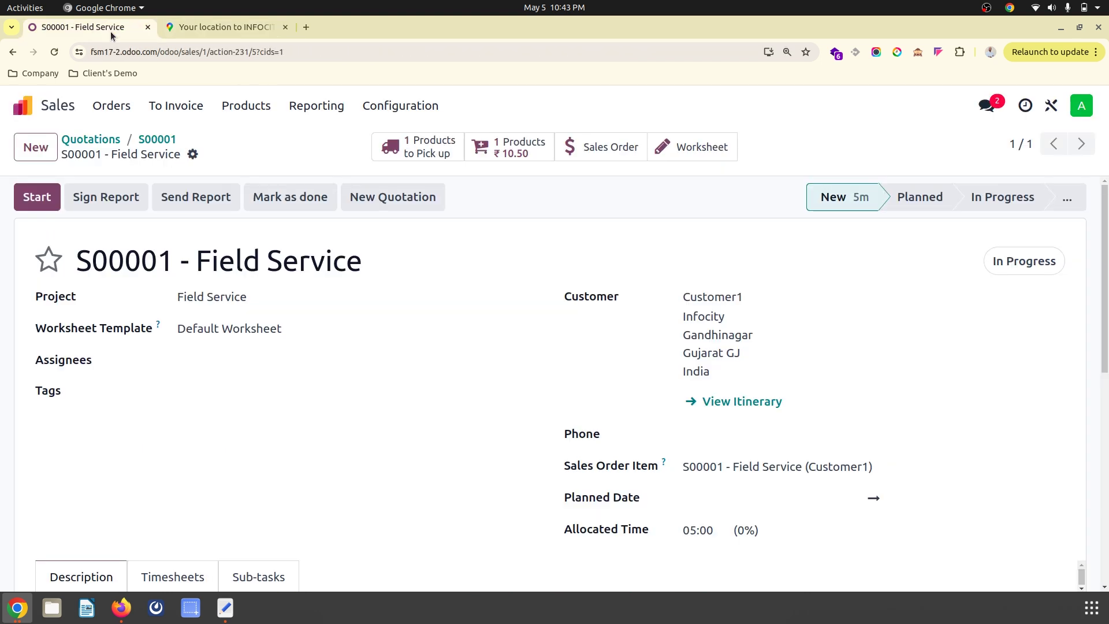
Start a quotation for Customer2 with a Vehicle Down line at quantity 4
left_click(89, 140)
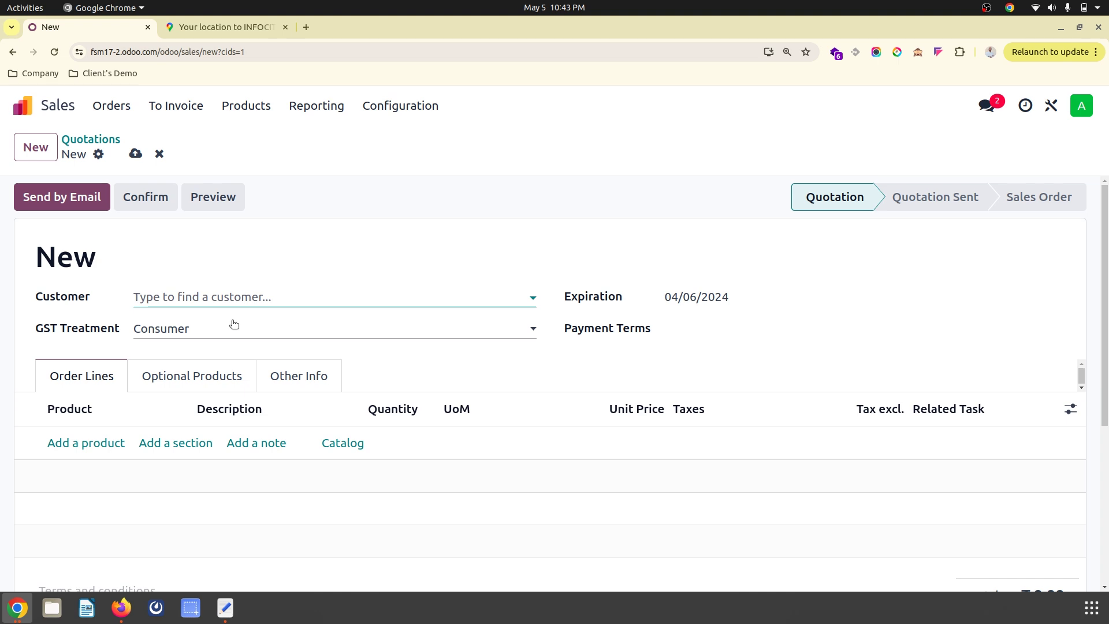
type("Cu")
left_click(230, 349)
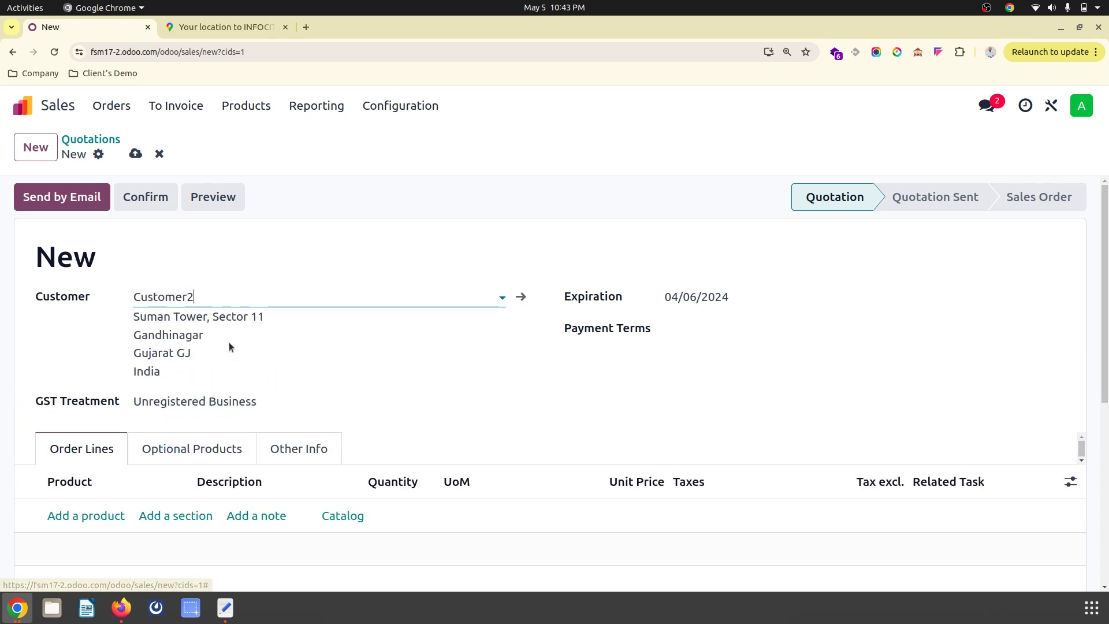
left_click(92, 516)
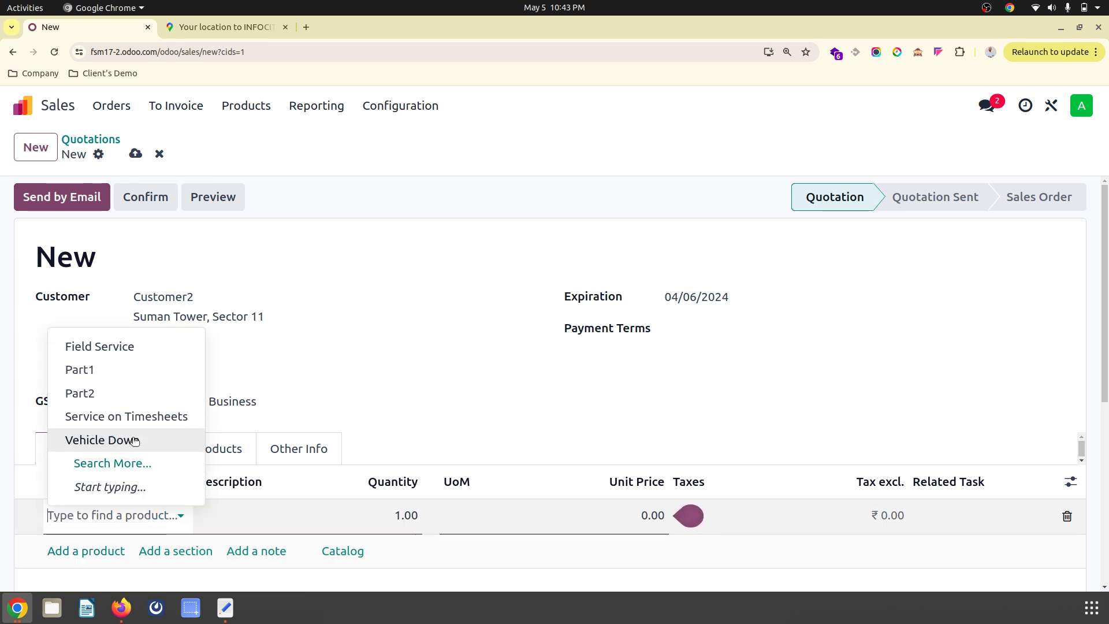
left_click(128, 437)
scroll(286, 475, "down", 4)
left_click(390, 295)
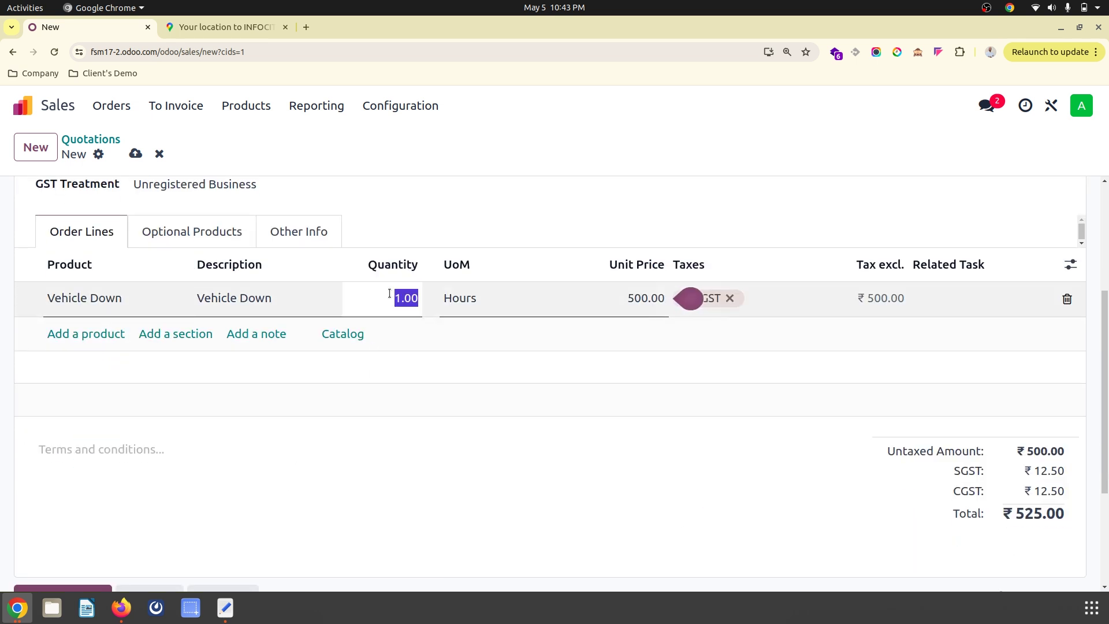
type("4")
left_click(89, 390)
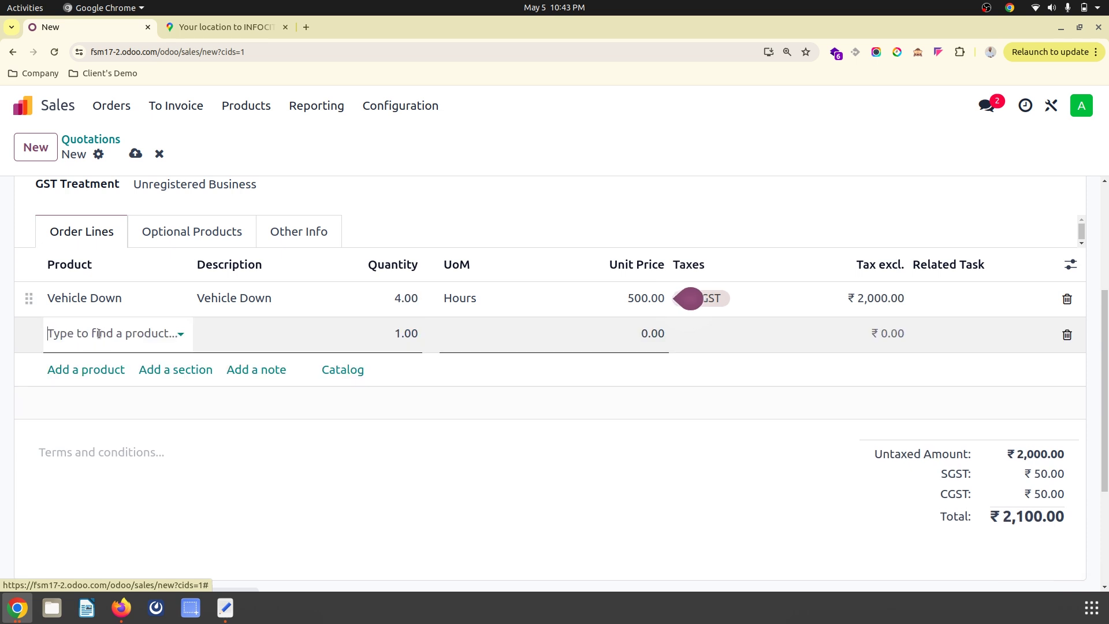
Add Part1 and Part2 lines and save quotation S00002
type("p")
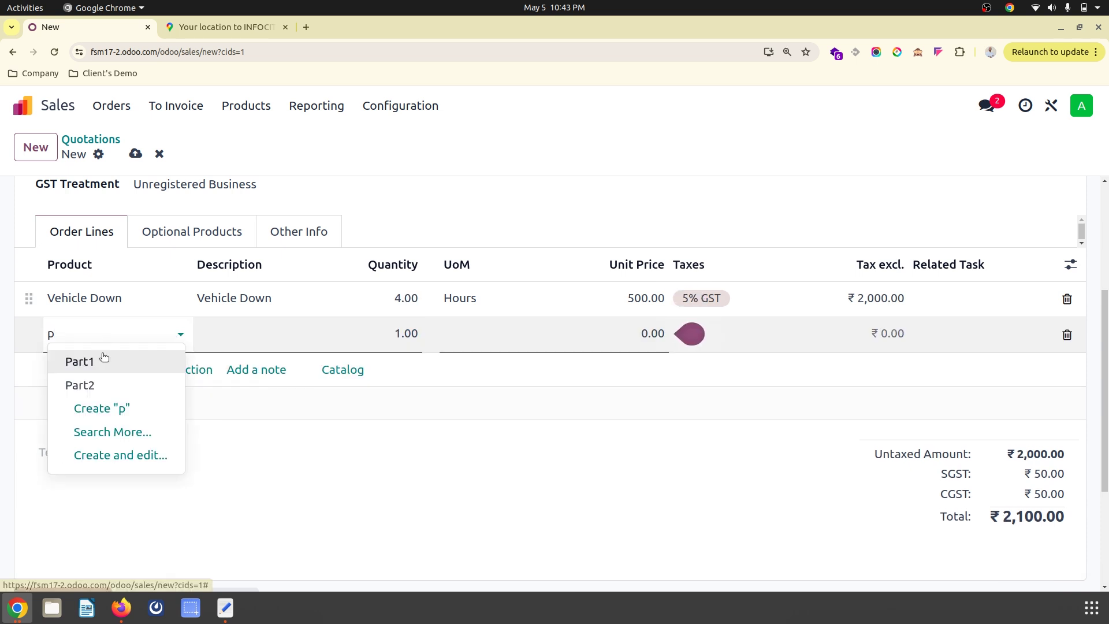
left_click(103, 359)
left_click(100, 370)
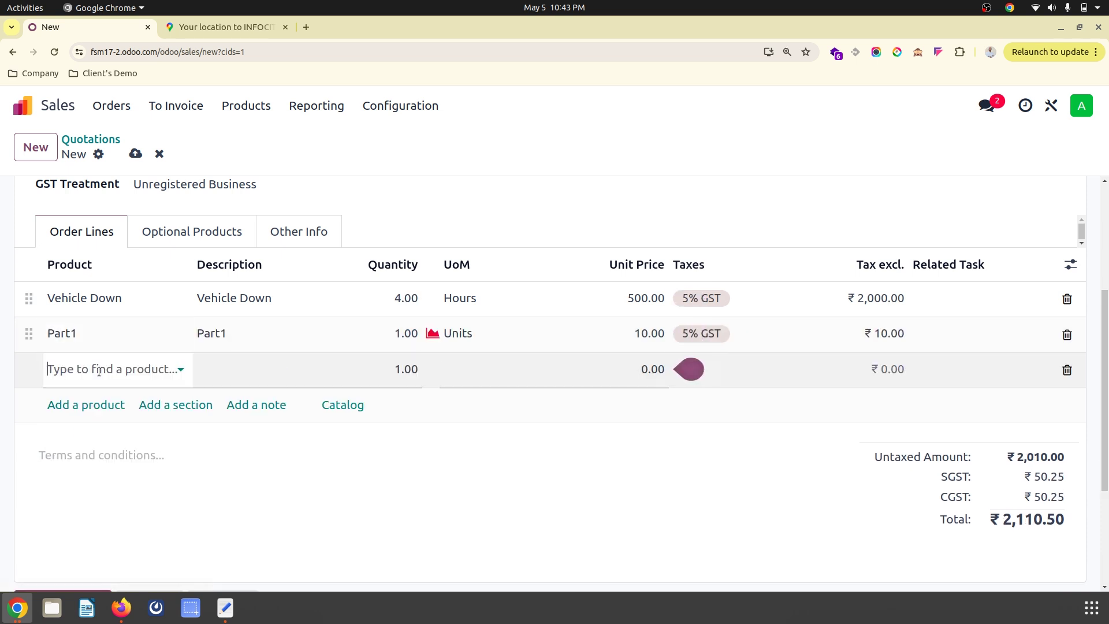
type("pa")
left_click(103, 421)
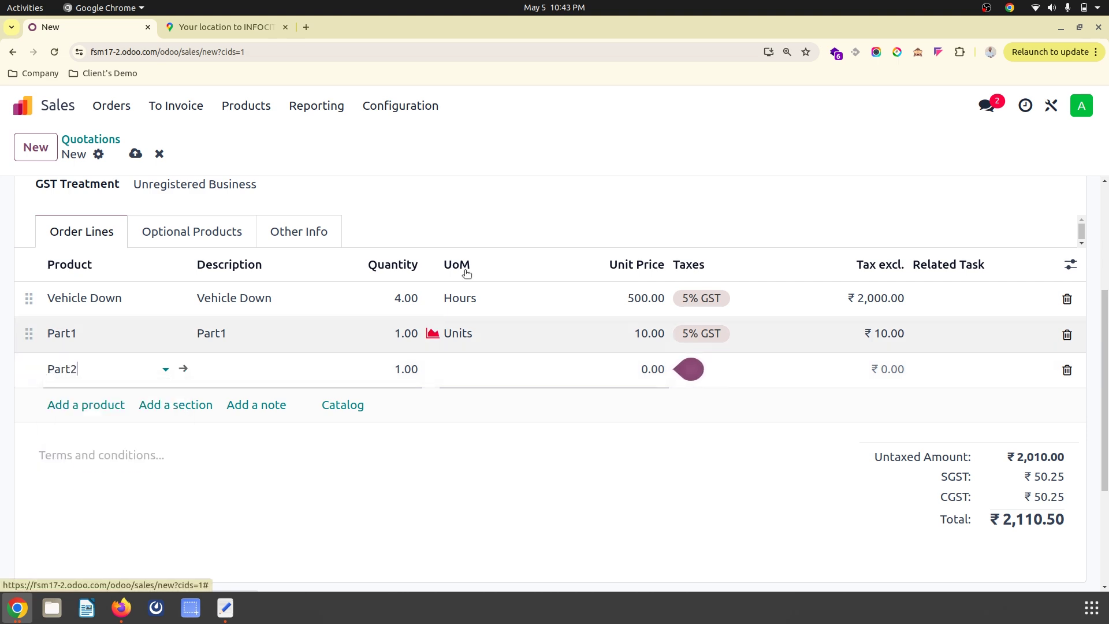
left_click(135, 154)
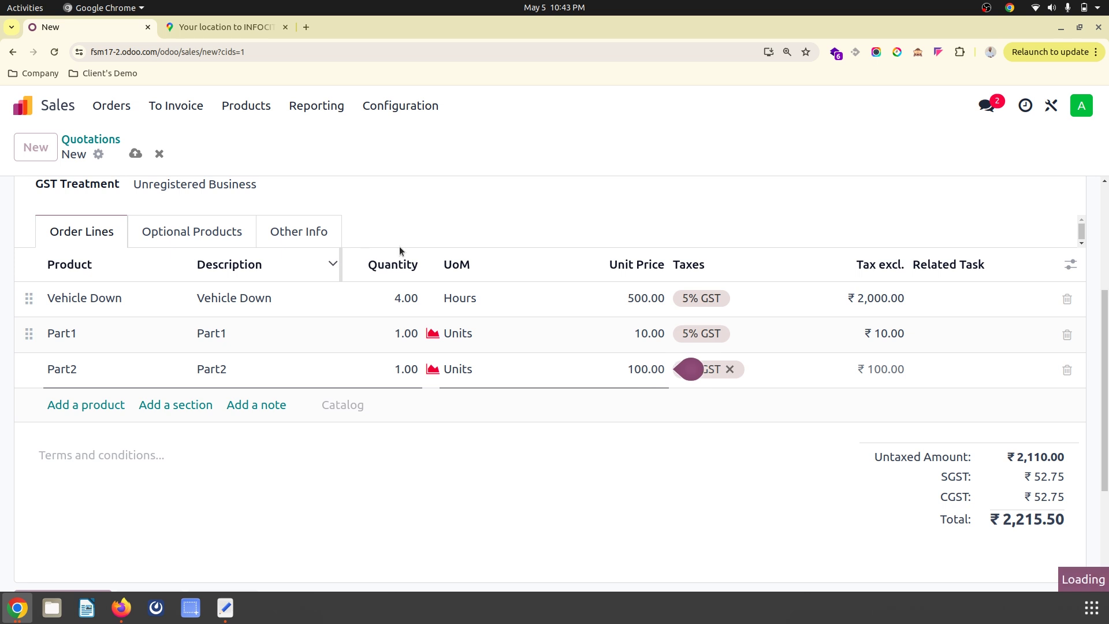
scroll(400, 246, "up", 4)
Confirm S00002, review its delivery WH/OUT/00003, and open the S00002 - Vehicle Down task
left_click(146, 197)
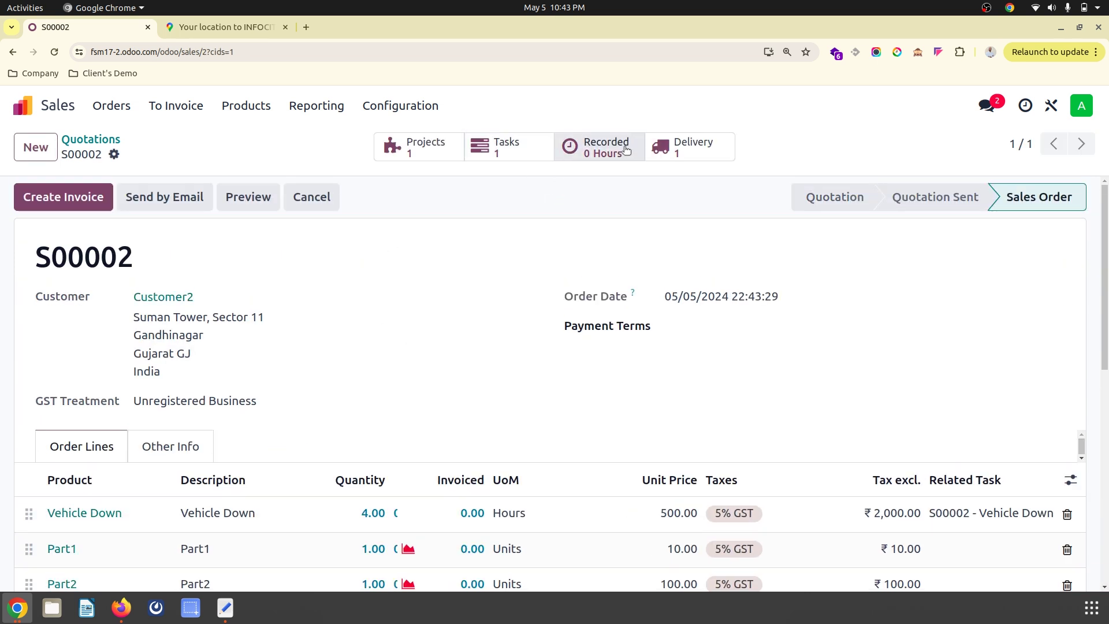
left_click(675, 151)
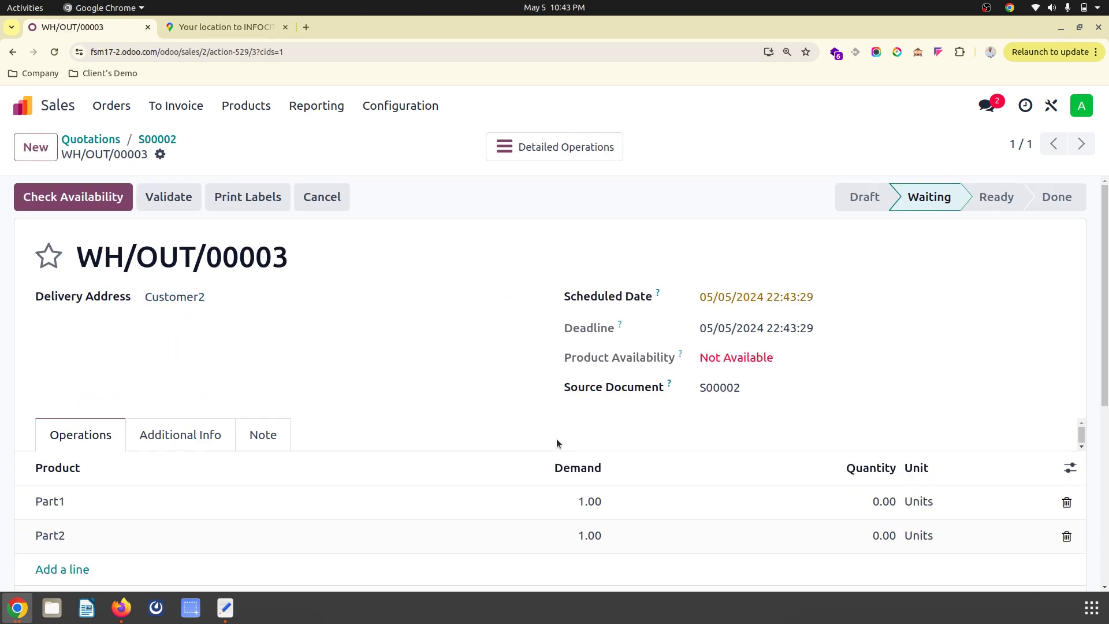
scroll(557, 443, "down", 1)
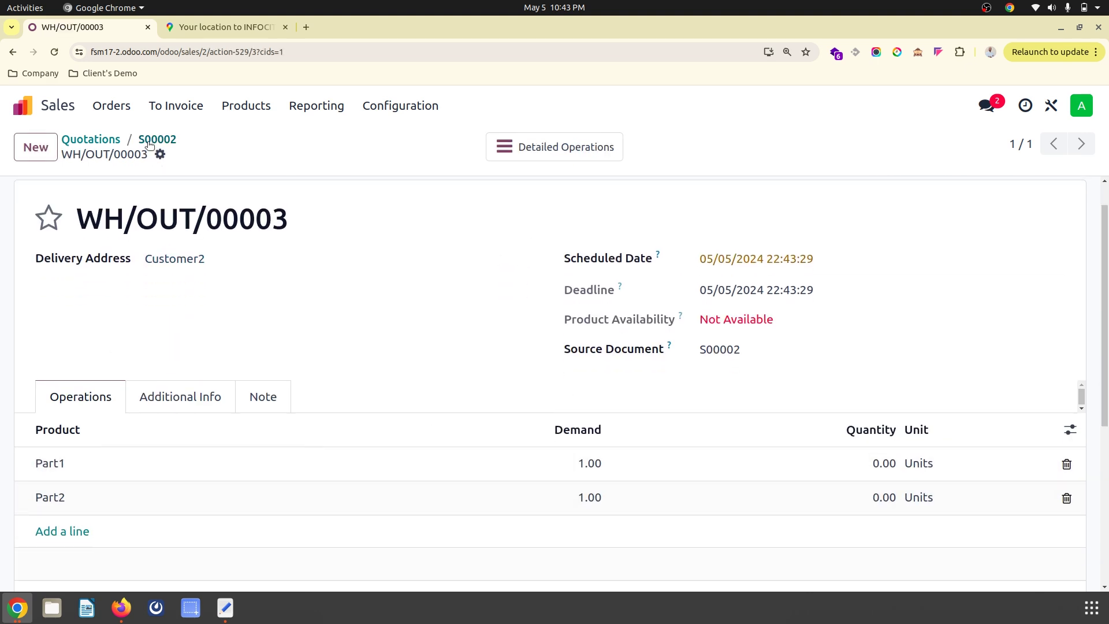
left_click(149, 145)
left_click(519, 151)
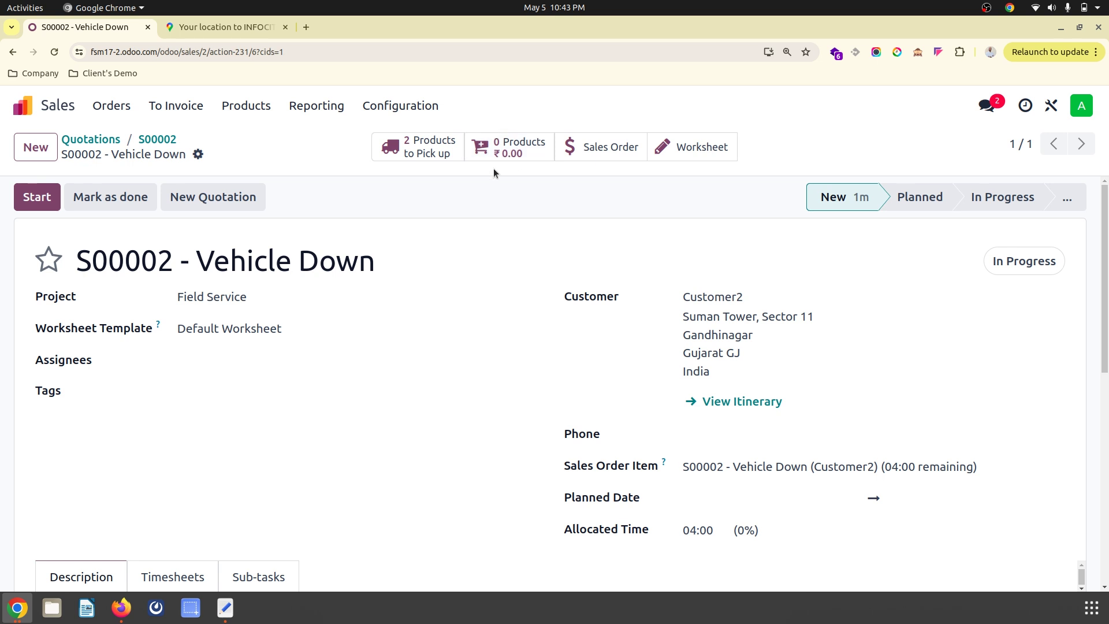
scroll(483, 426, "down", 4)
Open Google Maps directions to the customer's address, allowing location access, then return to Odoo
scroll(484, 427, "up", 4)
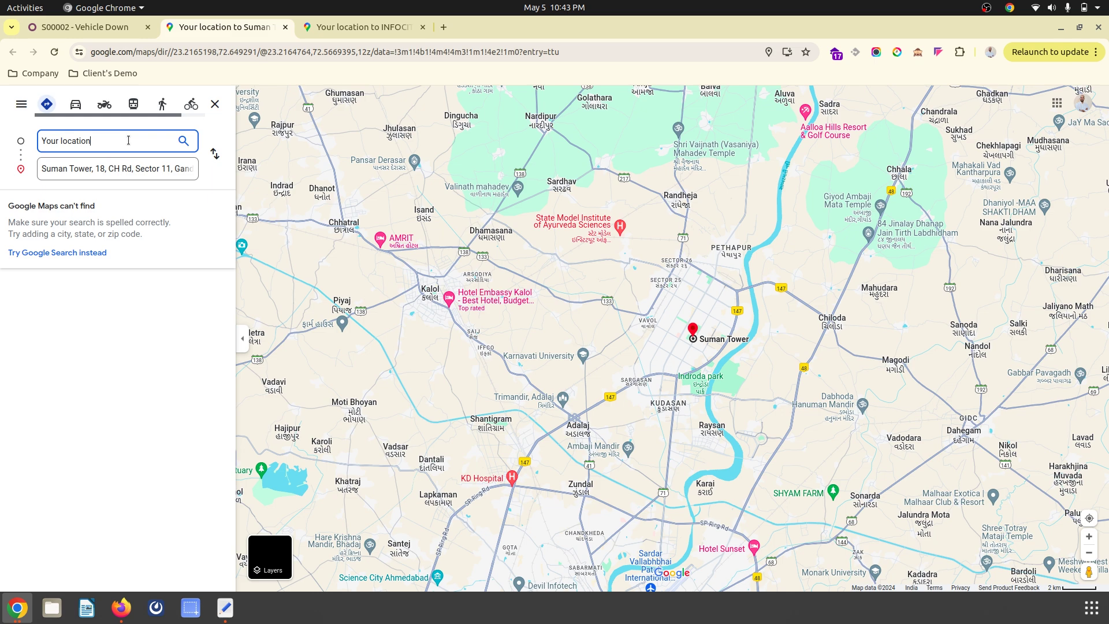
left_click(768, 52)
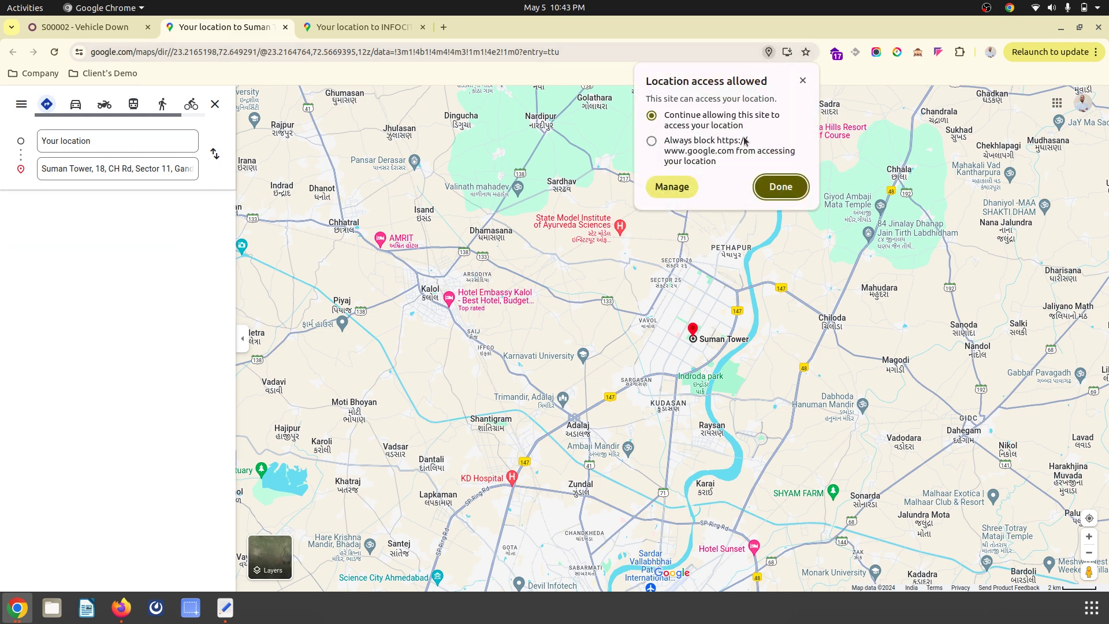
left_click(780, 187)
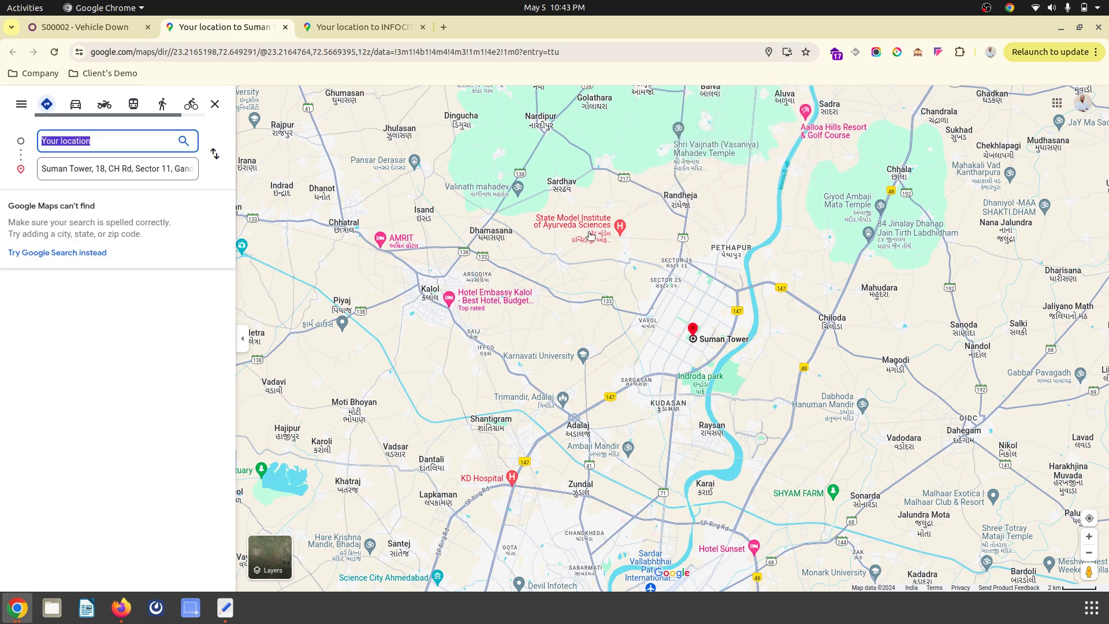
left_click(104, 139)
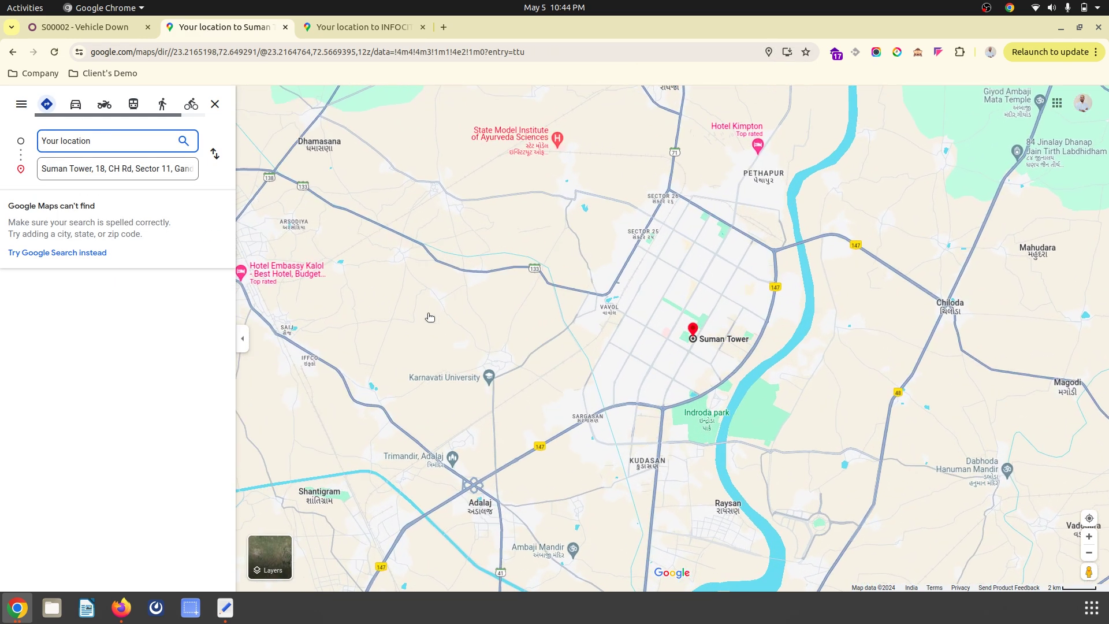
left_click(87, 26)
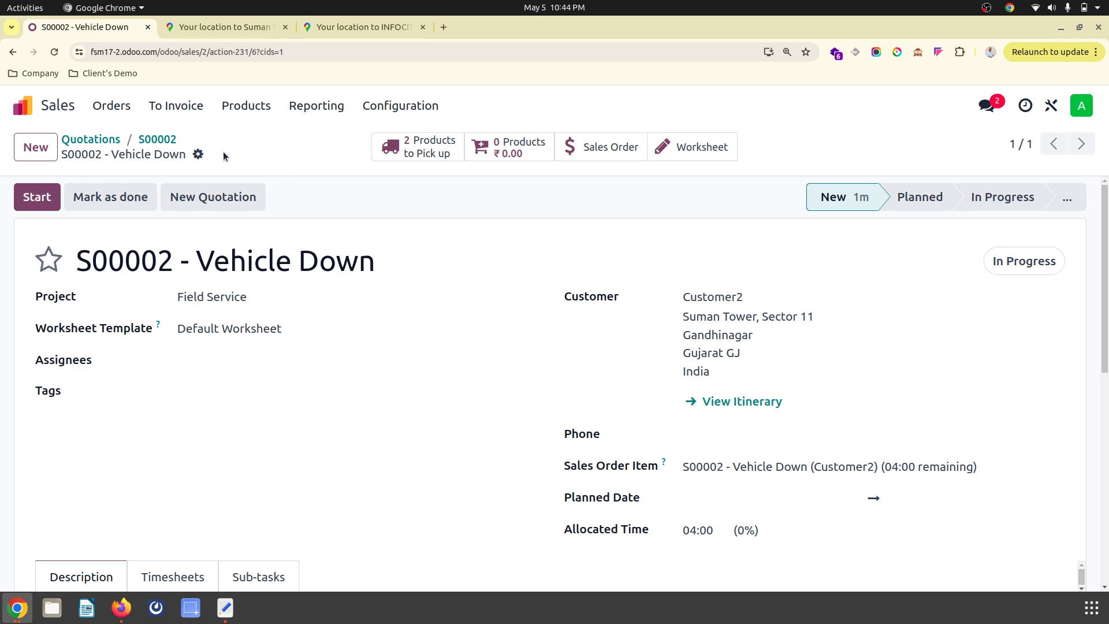
Show Field Service Planning by Location on the map, glance at the list view, then return to the map
left_click(60, 107)
type("fiel")
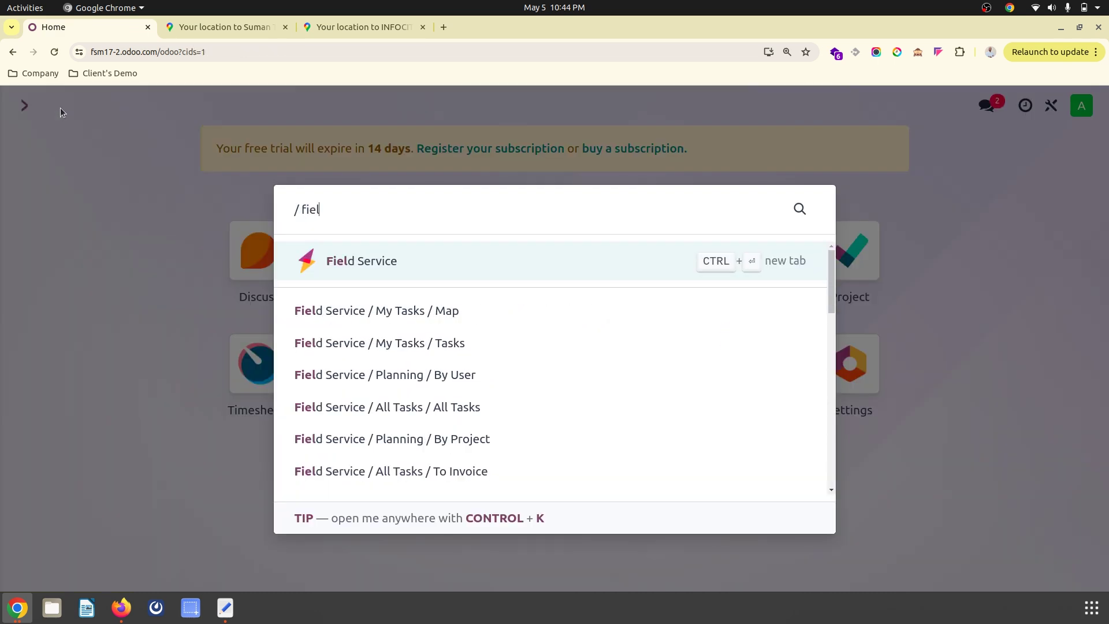
key("Return")
left_click(297, 106)
left_click(332, 209)
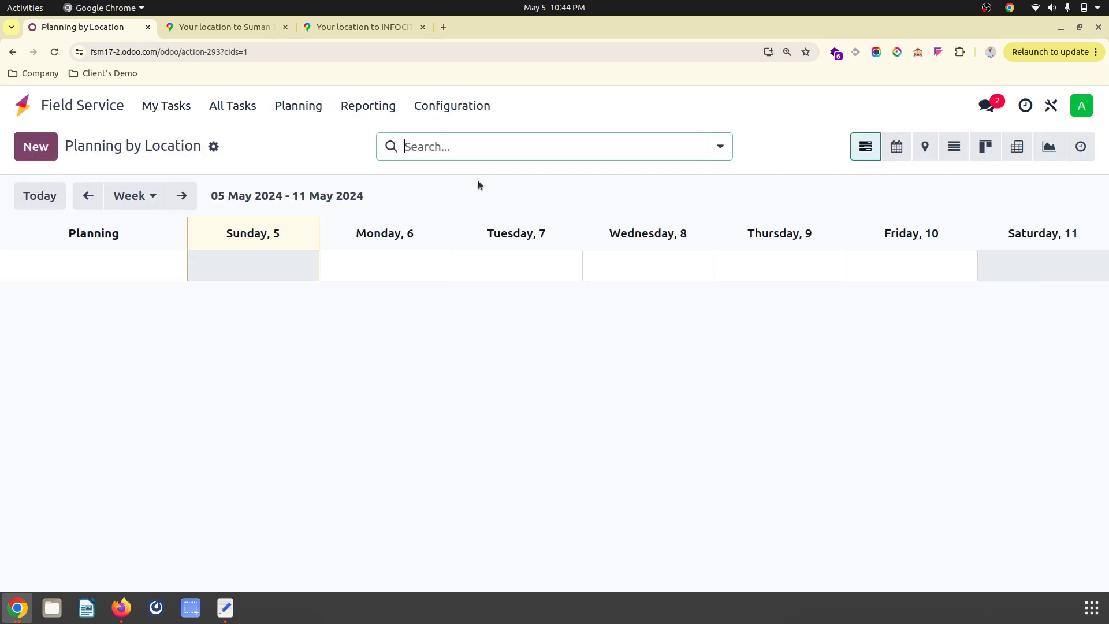
left_click(925, 151)
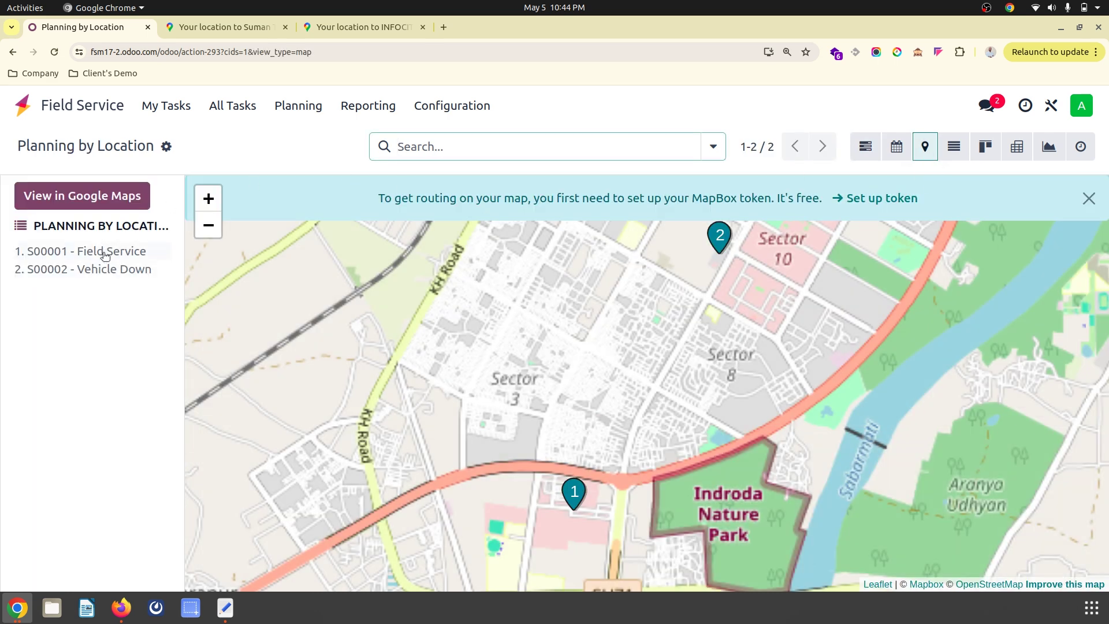
left_click(953, 147)
left_click(924, 148)
Show the two tasks as a list and review the optional columns menu
left_click(954, 147)
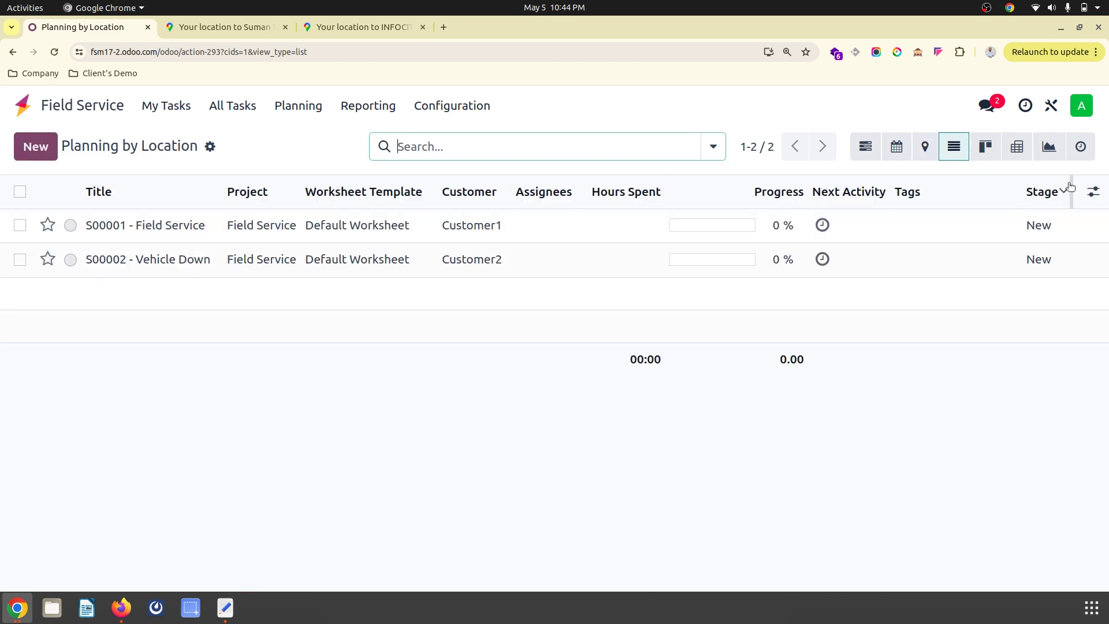
left_click(1094, 193)
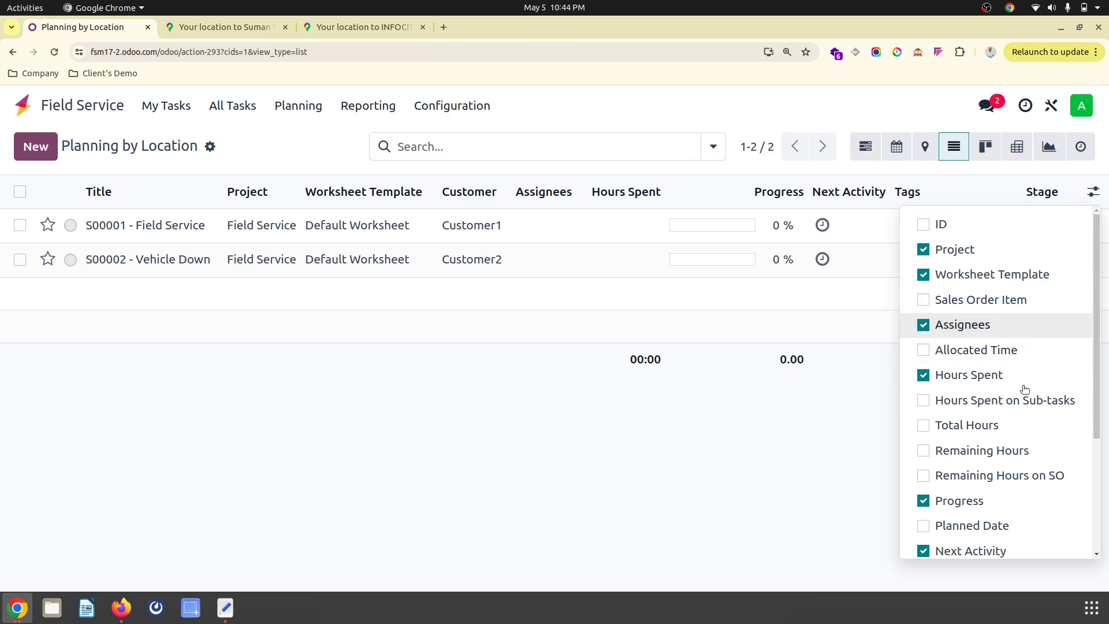
scroll(1025, 389, "down", 5)
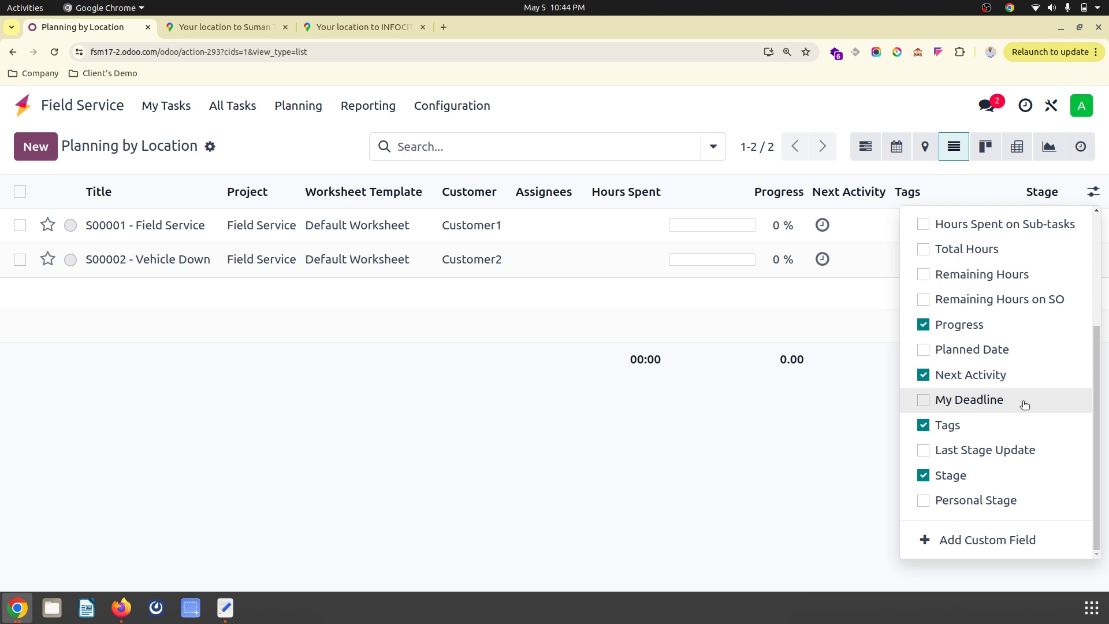
scroll(1024, 405, "up", 5)
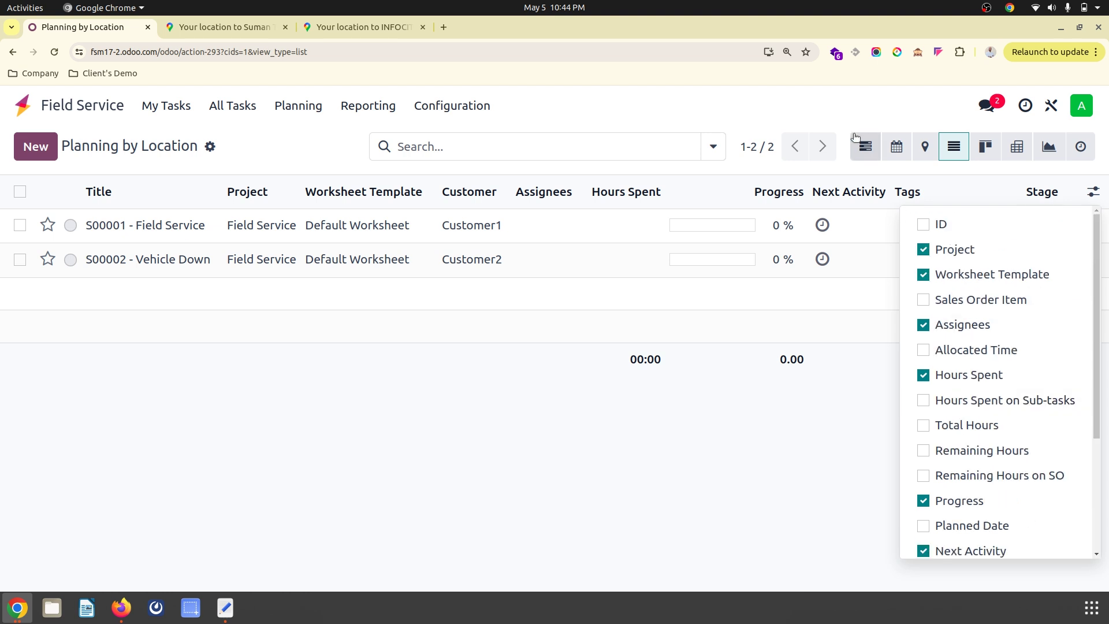
left_click(771, 87)
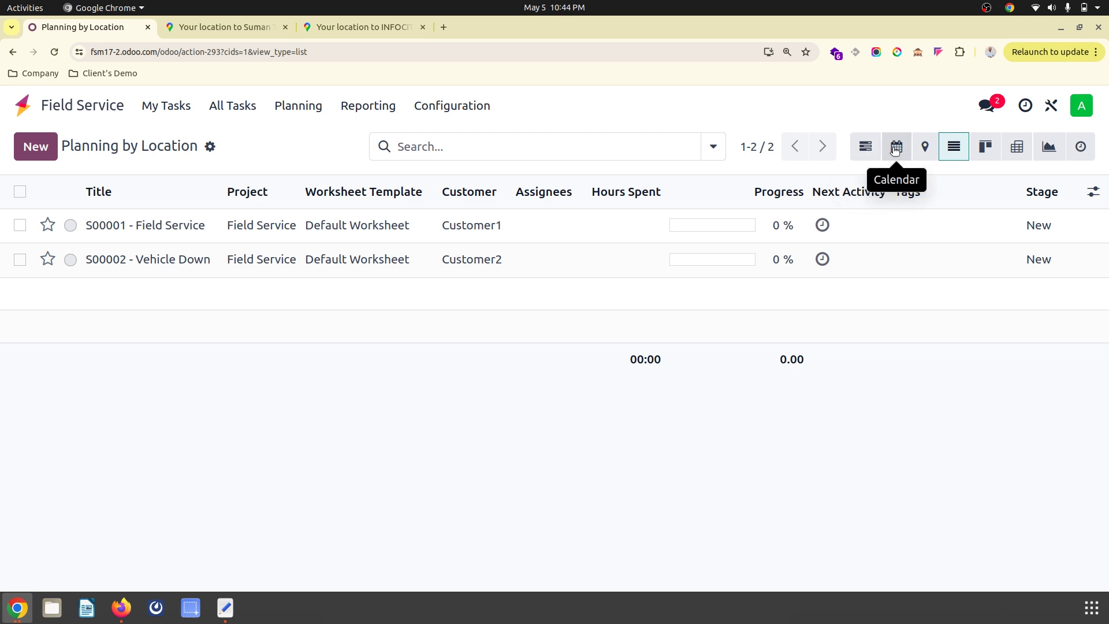
Go back to the map, then show the Planning by Location Gantt at Month scale
left_click(925, 147)
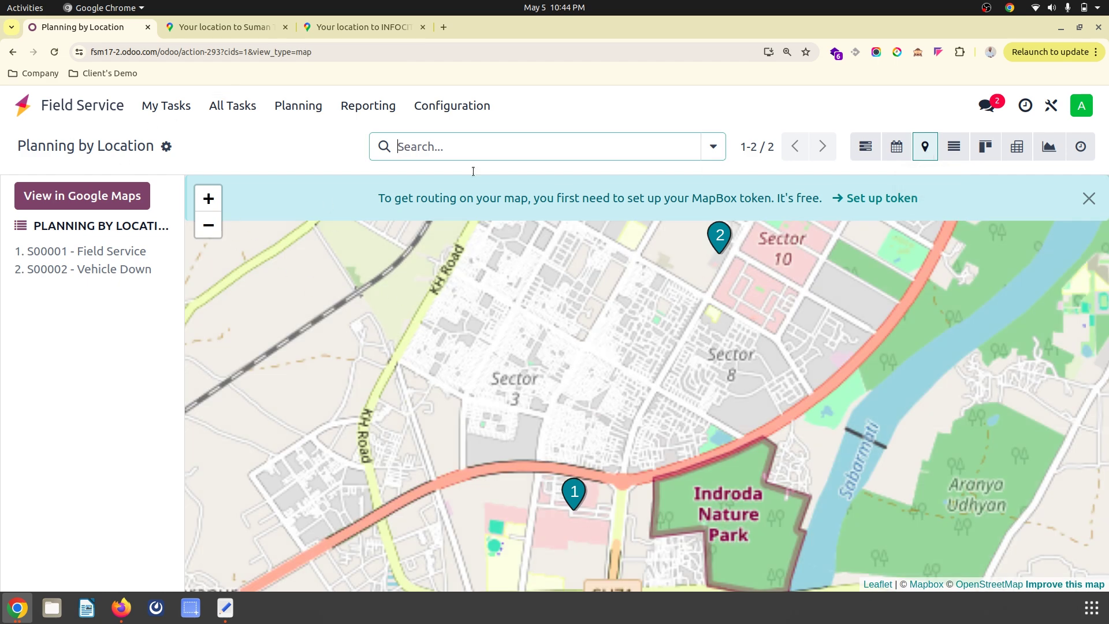
left_click(865, 147)
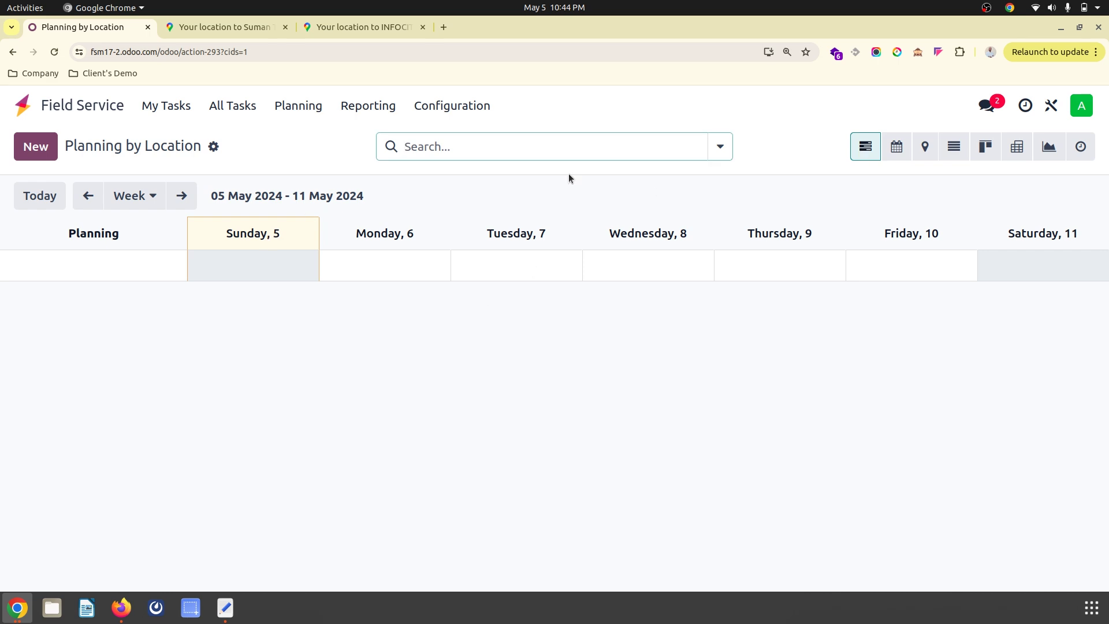
left_click(149, 195)
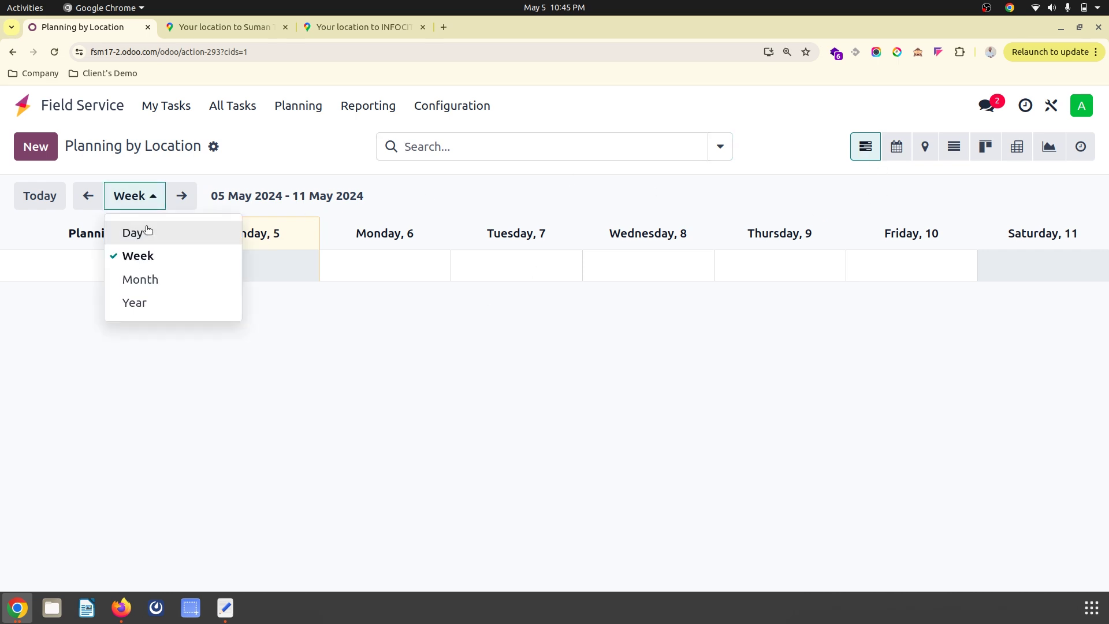
left_click(149, 280)
left_click(232, 105)
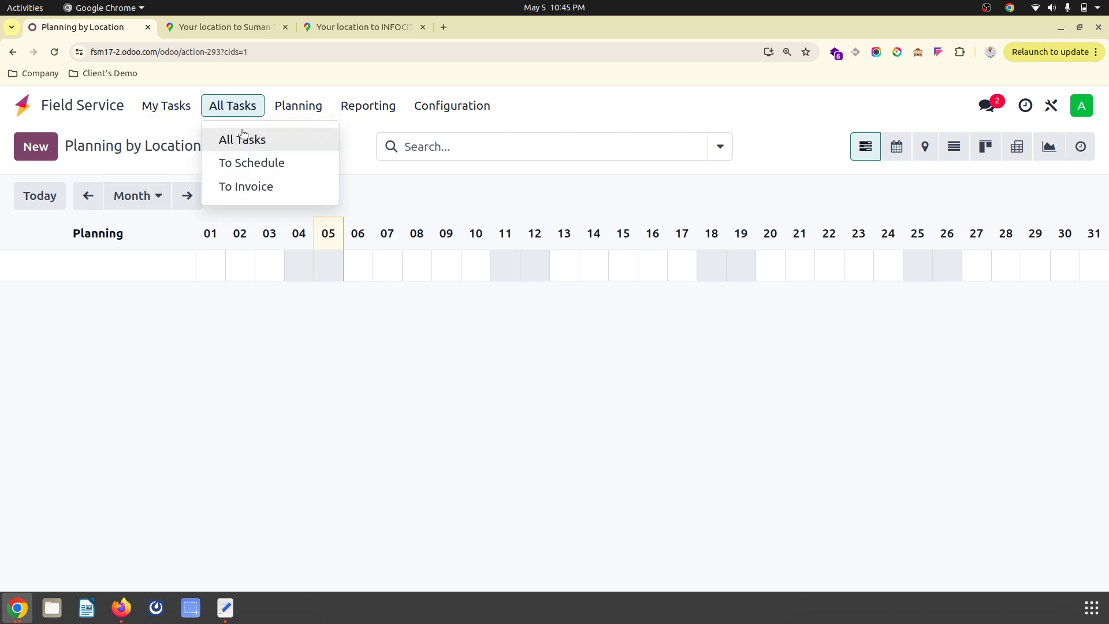
Open task S00001 - Field Service and plan it for 6 May starting at 10:00
left_click(241, 136)
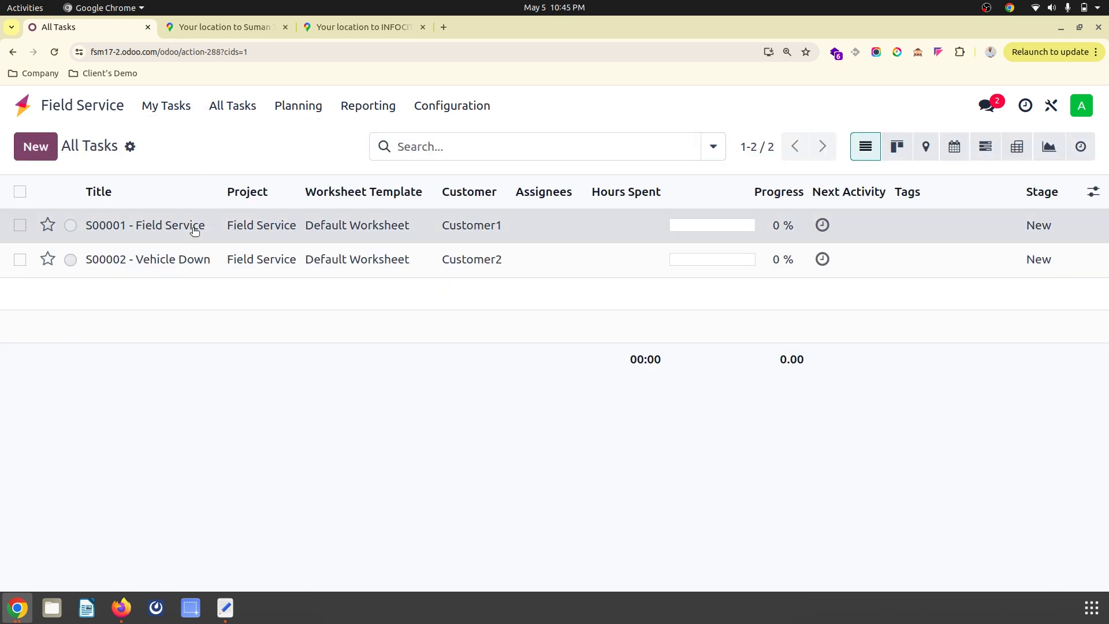
left_click(192, 227)
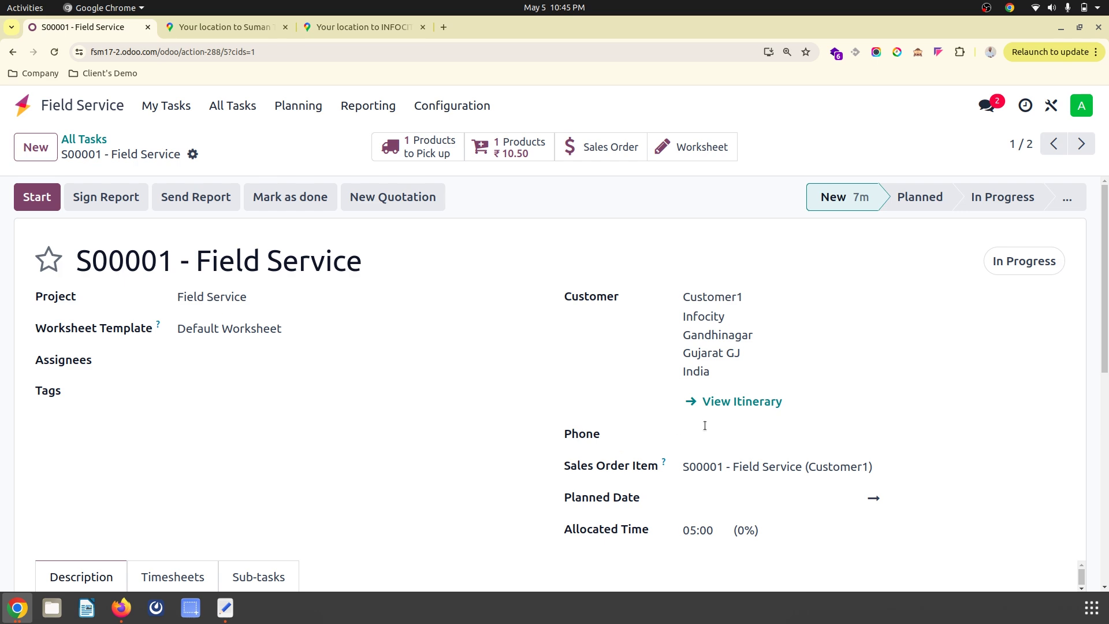
left_click(697, 503)
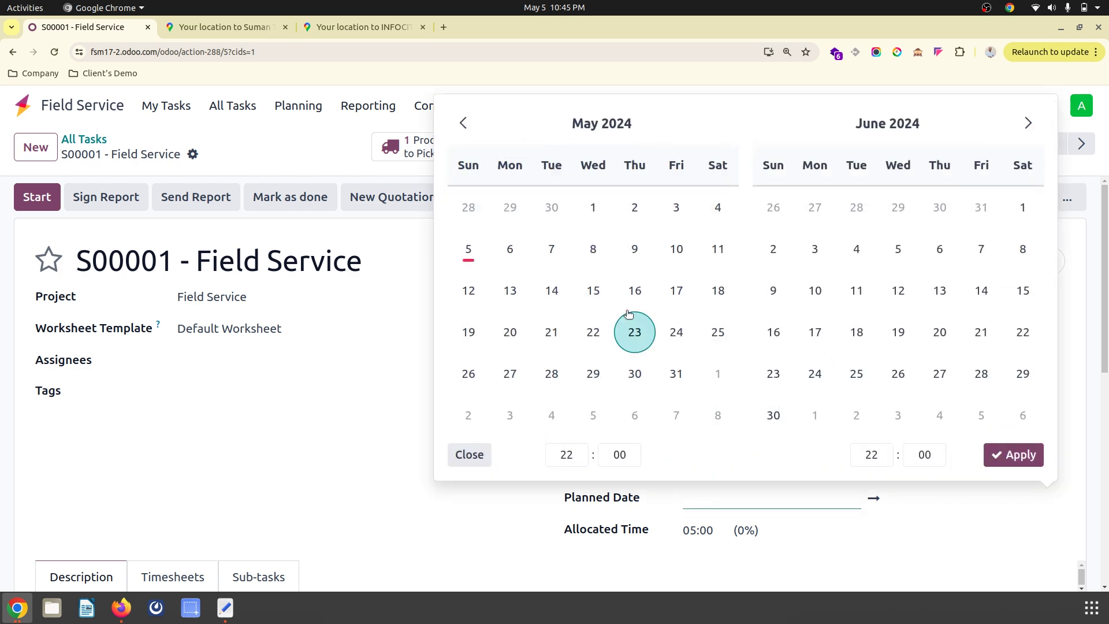
left_click(511, 248)
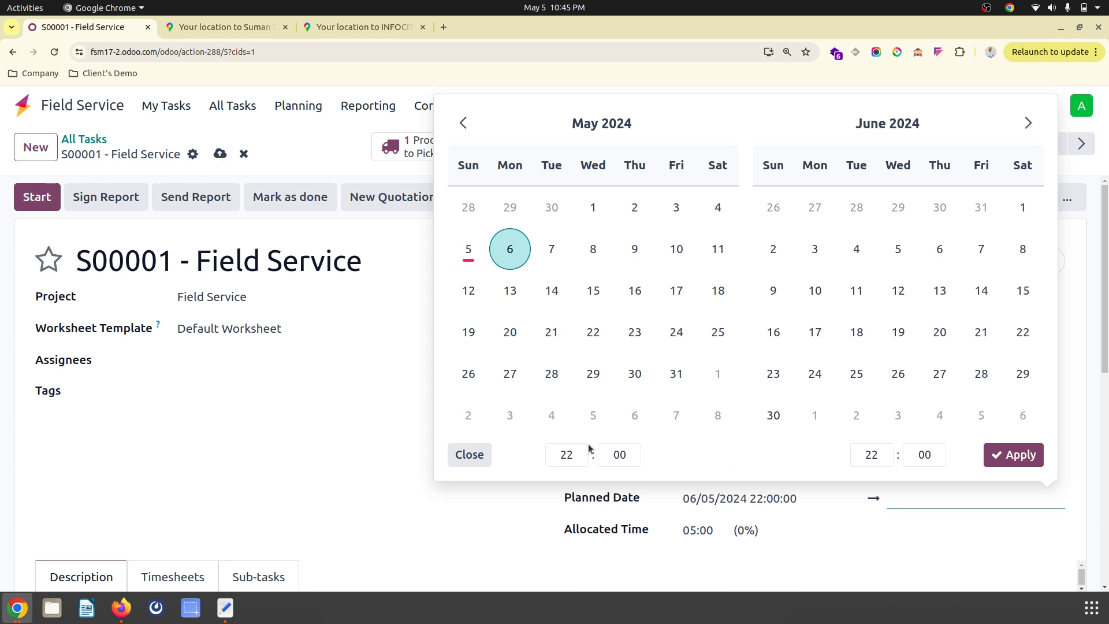
left_click(572, 458)
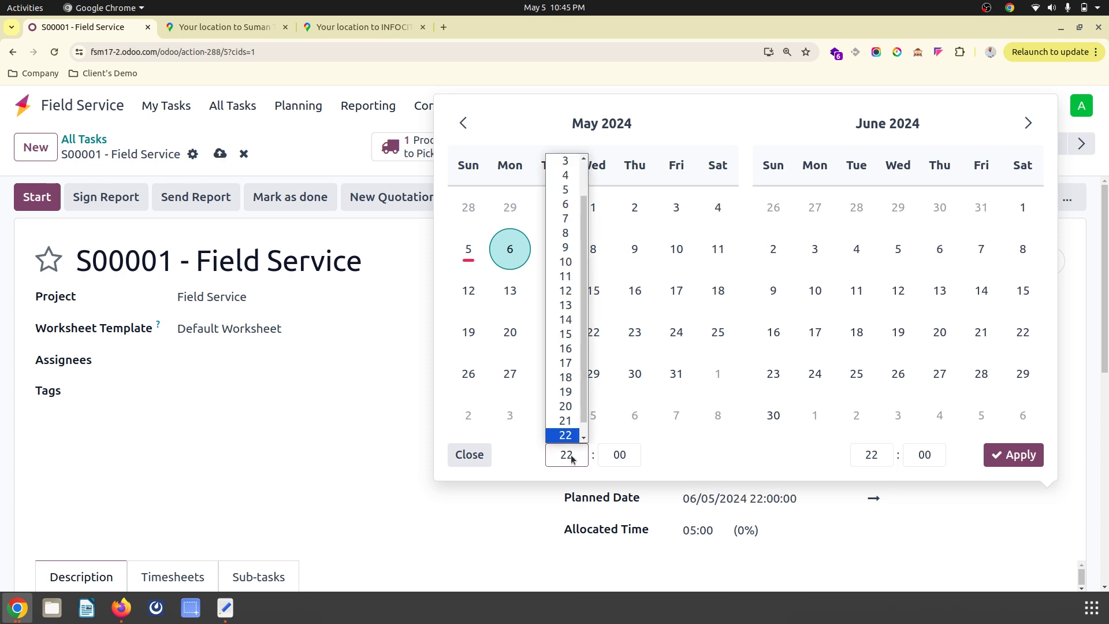
left_click(565, 261)
left_click(873, 455)
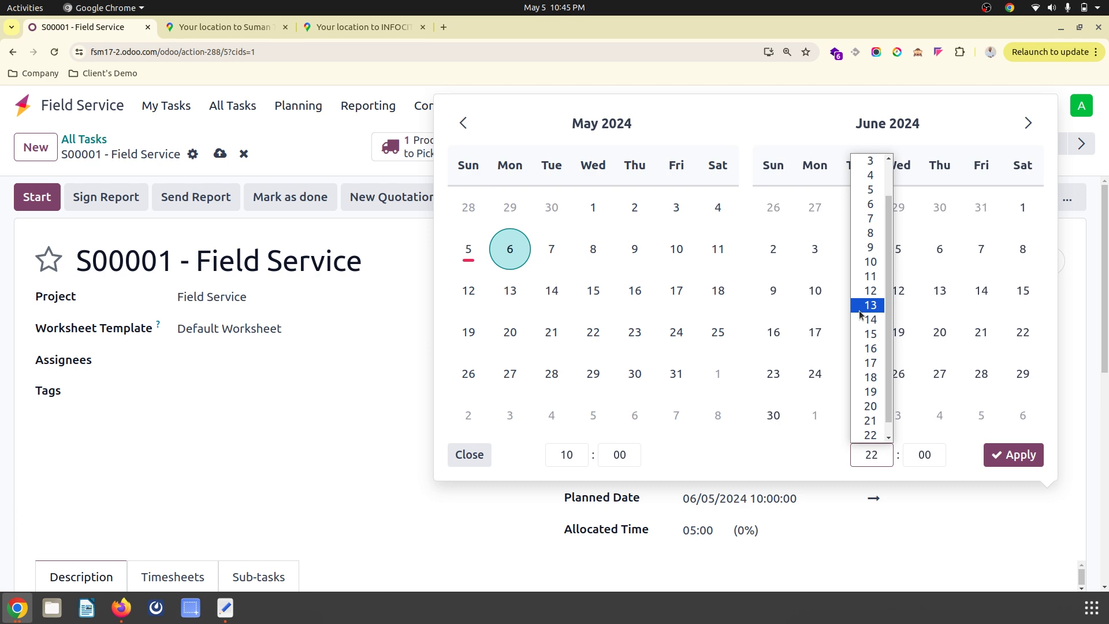
left_click(868, 270)
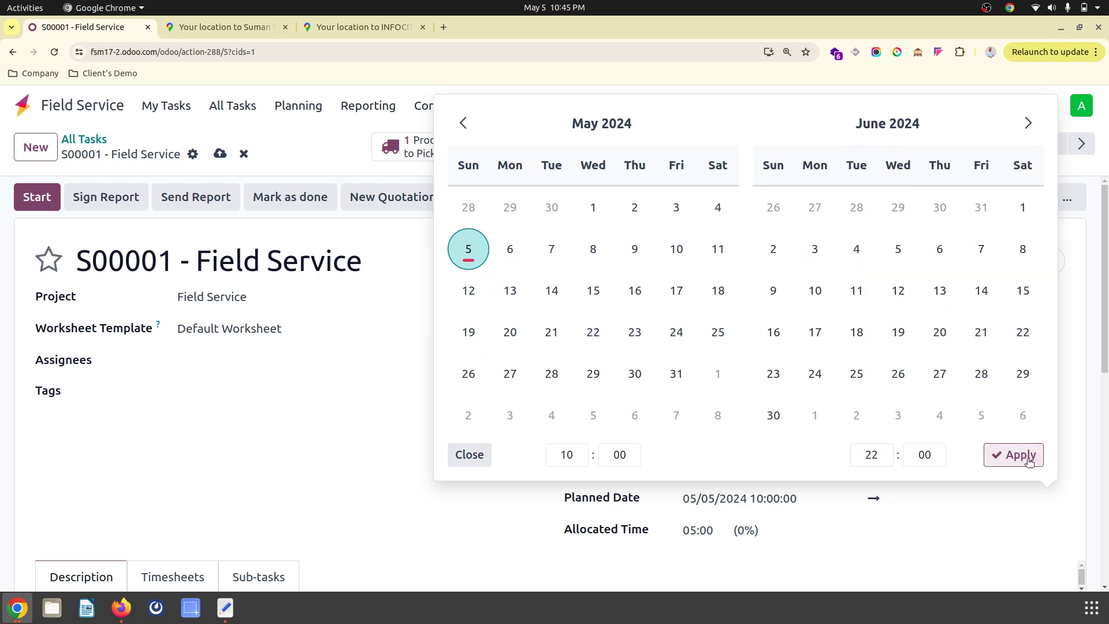
left_click(1016, 455)
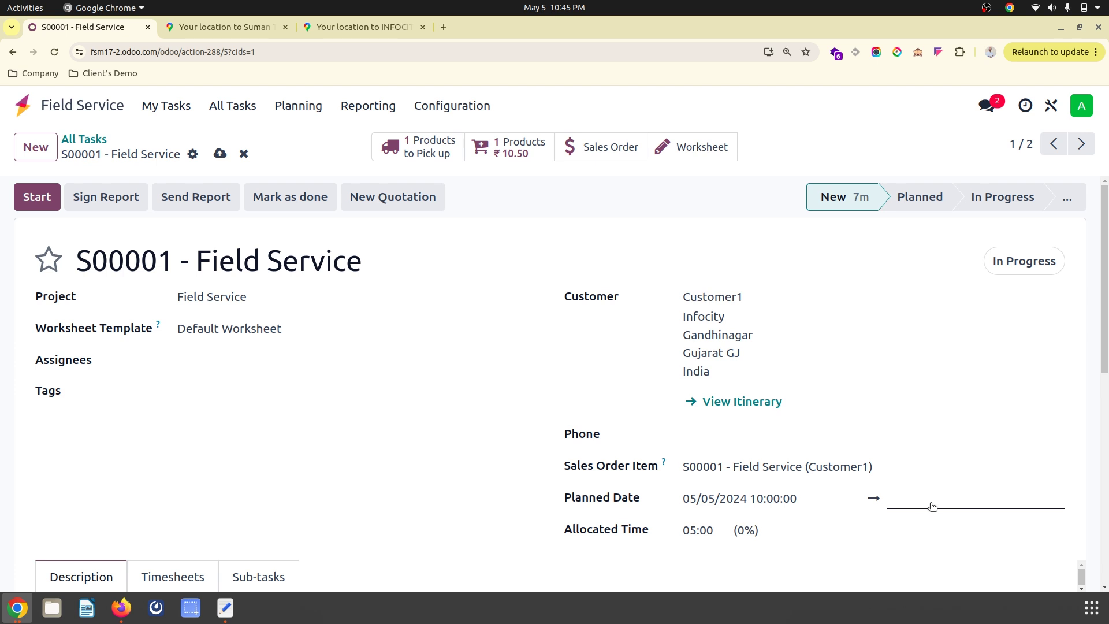
left_click(936, 508)
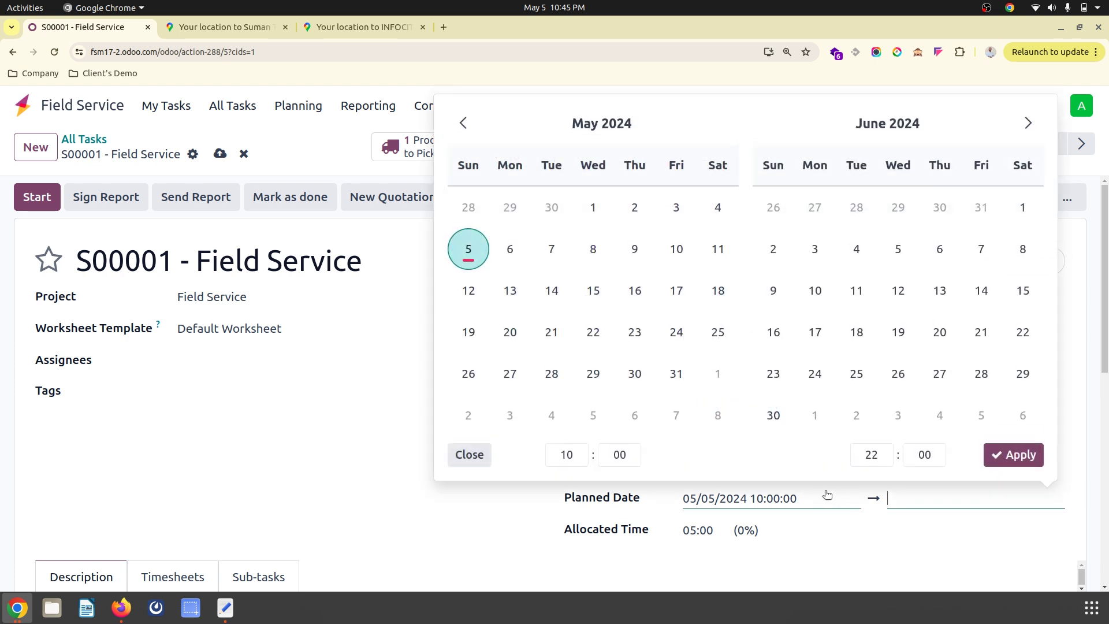
left_click(999, 455)
left_click(219, 154)
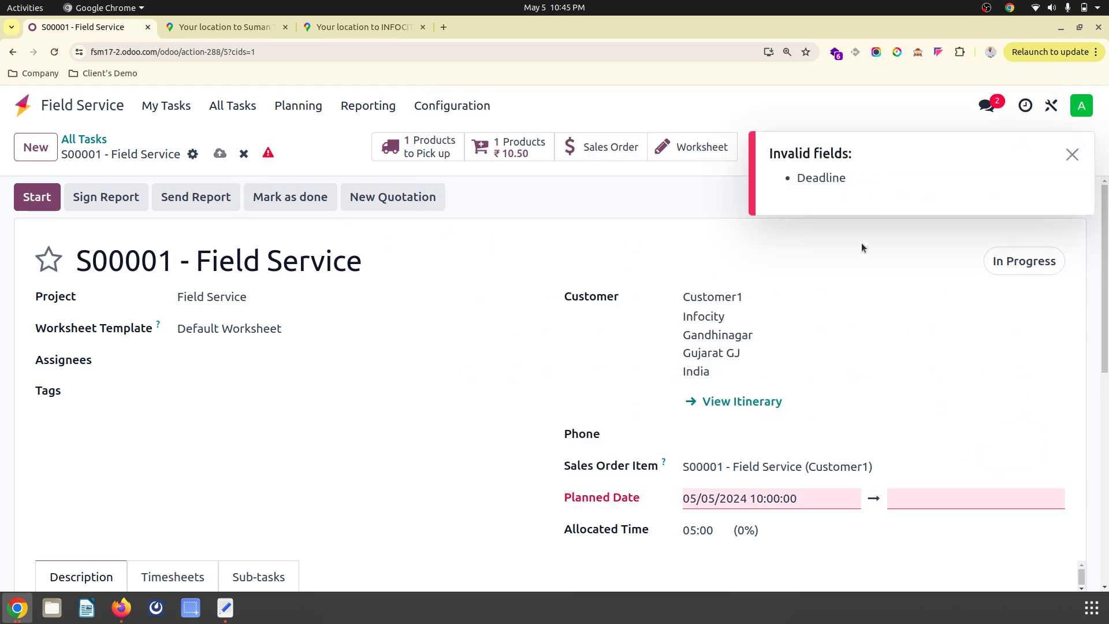
Correct the planned range to 06/05/2024 10:00:00 → 12:00:00 and save the task
left_click(919, 497)
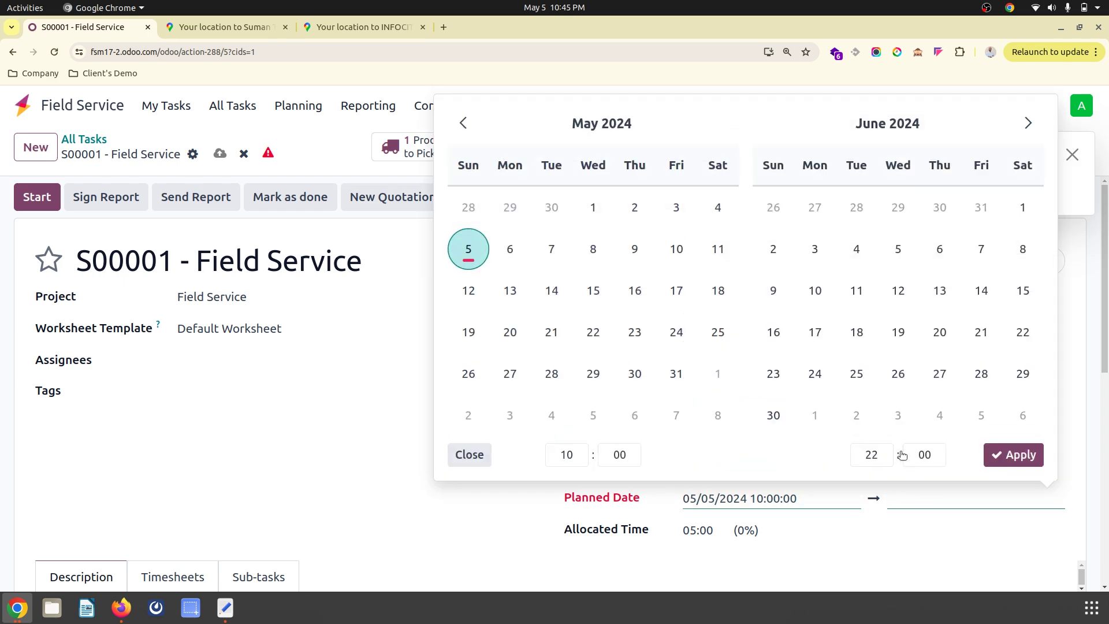
left_click(510, 249)
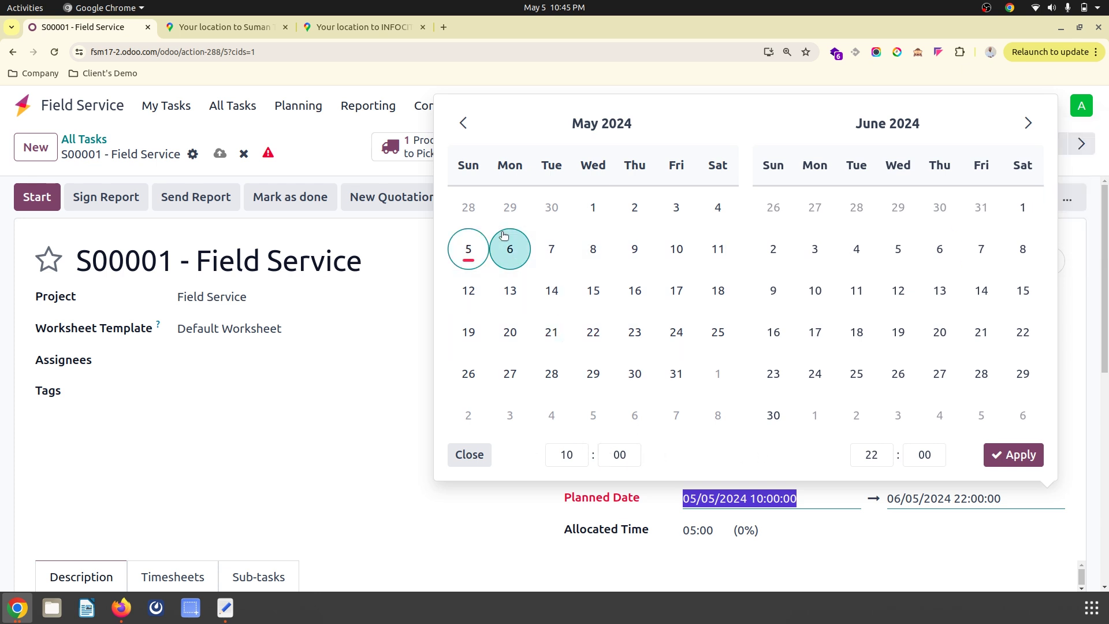
left_click(509, 249)
left_click(733, 495)
left_click(721, 501)
triple_click(717, 501)
left_click(959, 498)
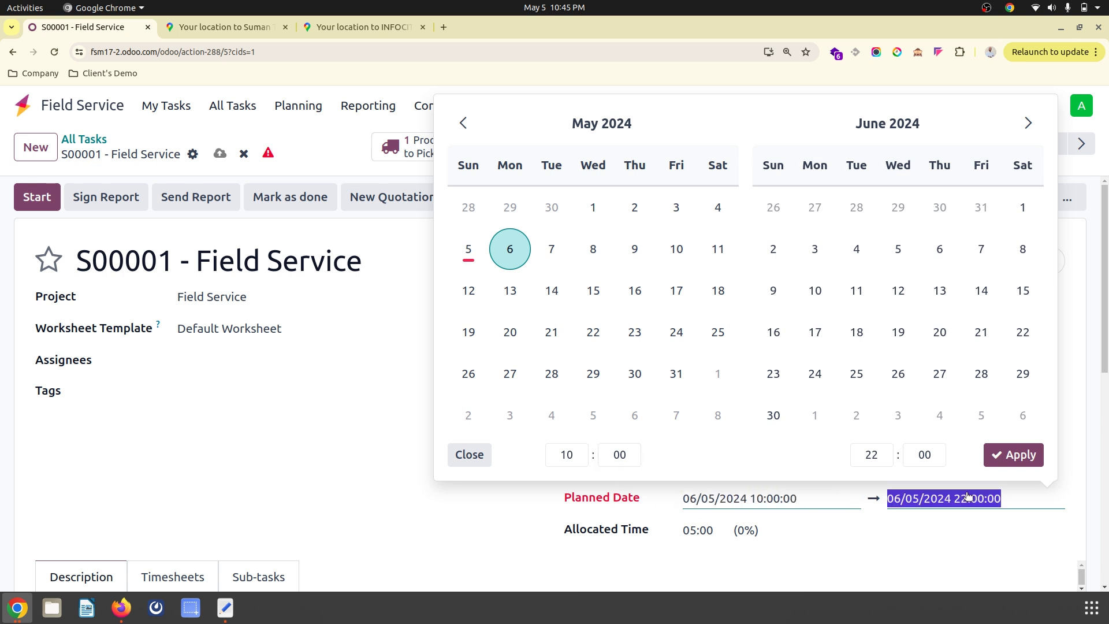
left_click(1017, 454)
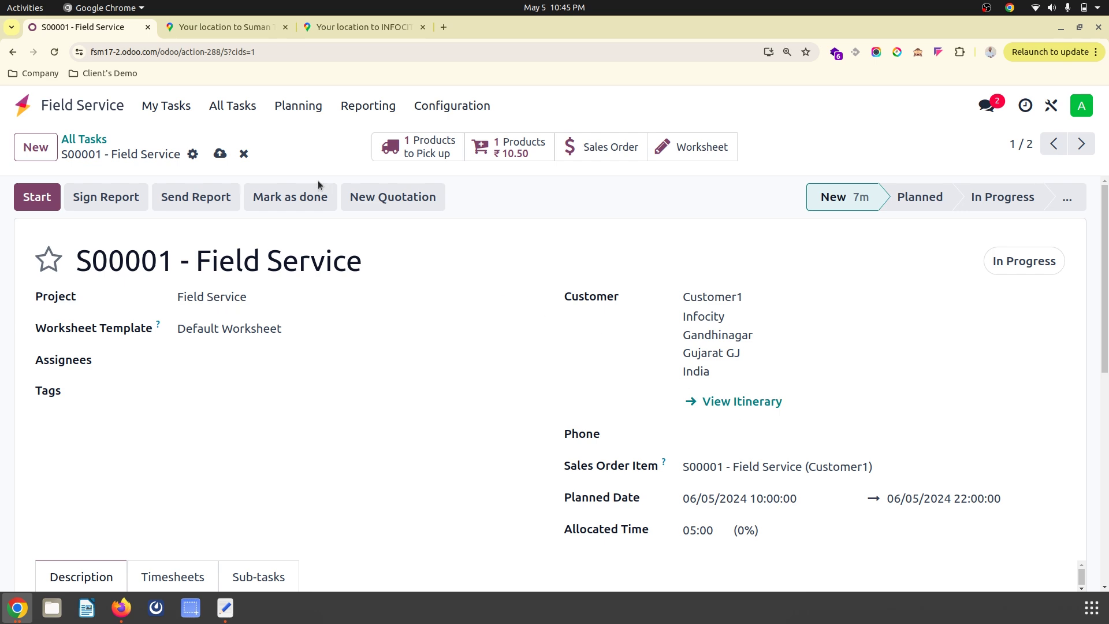
left_click(970, 504)
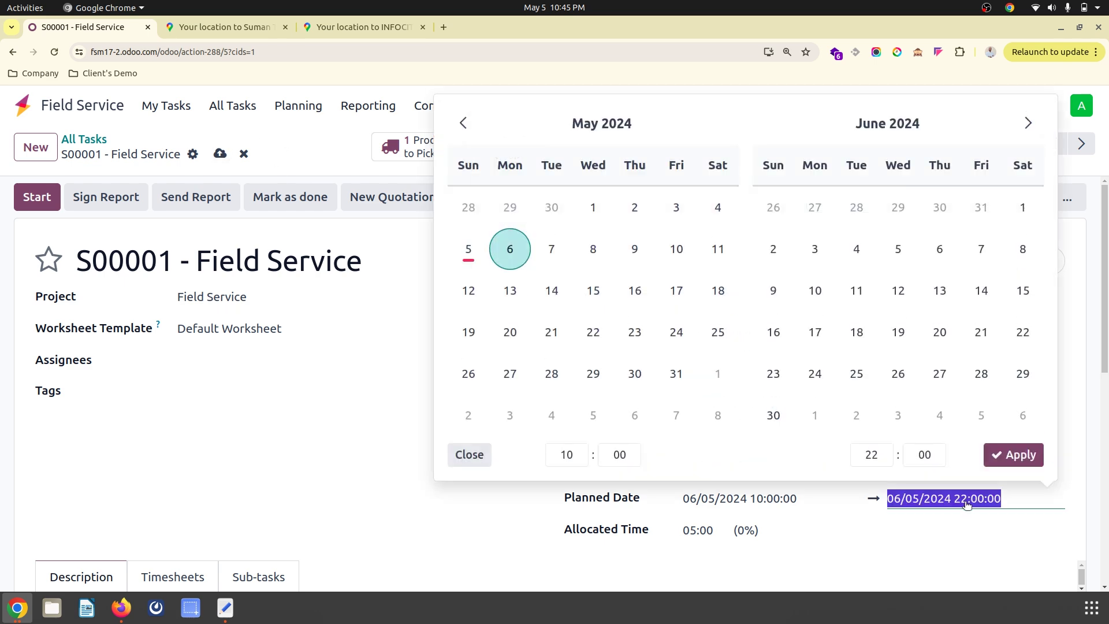
left_click(970, 504)
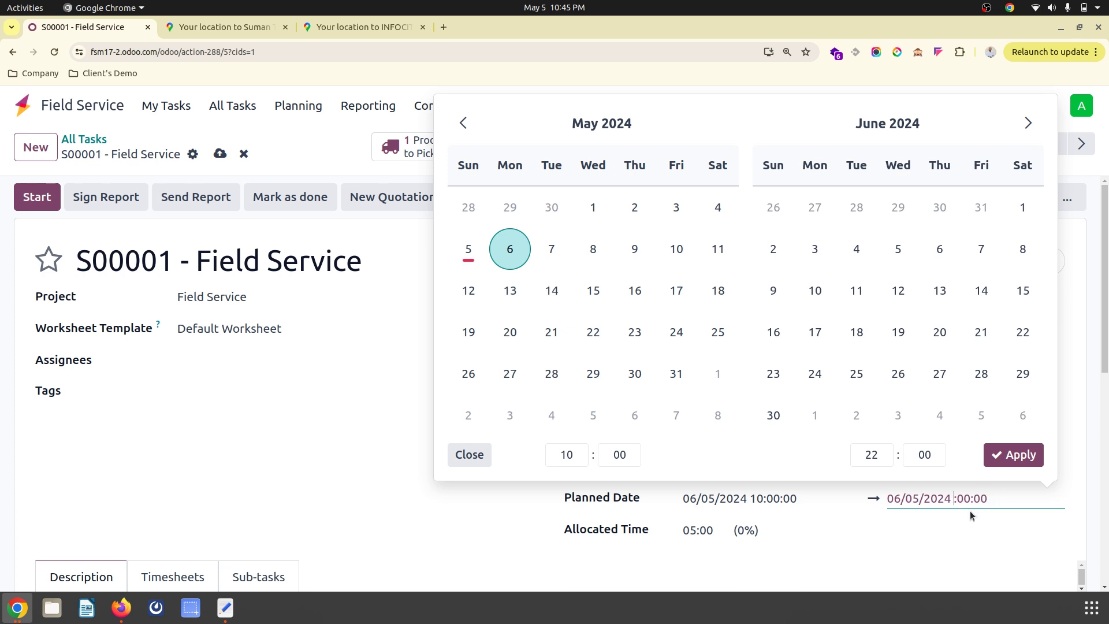
left_click(1017, 455)
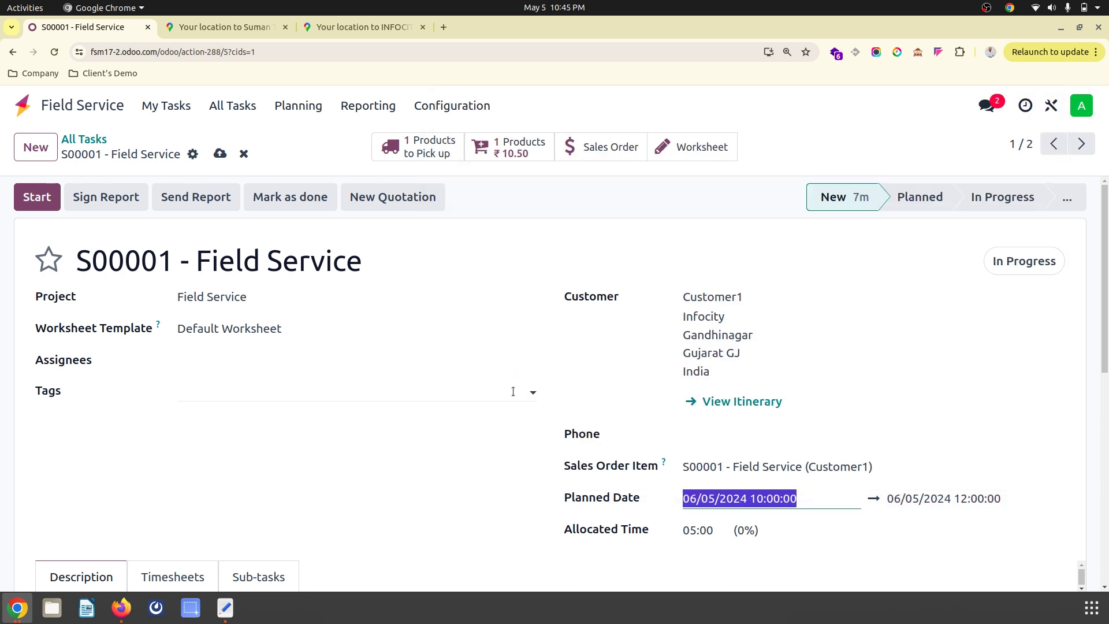
left_click(219, 153)
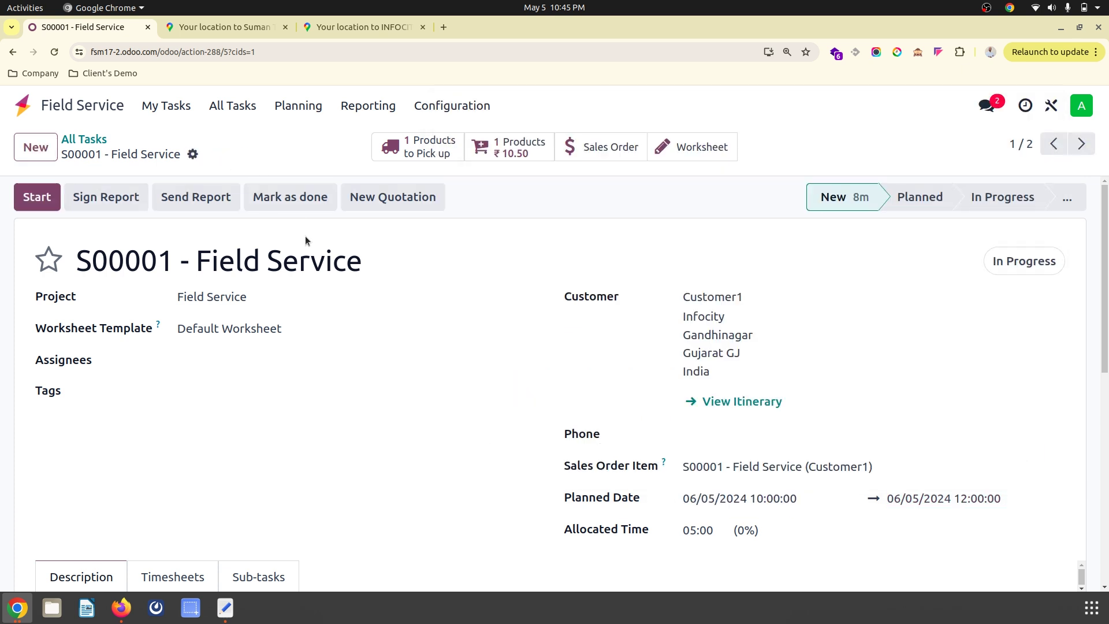
Plan task S00002 - Vehicle Down for 5 May 2024, 12:00 to 13:00
left_click(95, 139)
left_click(373, 258)
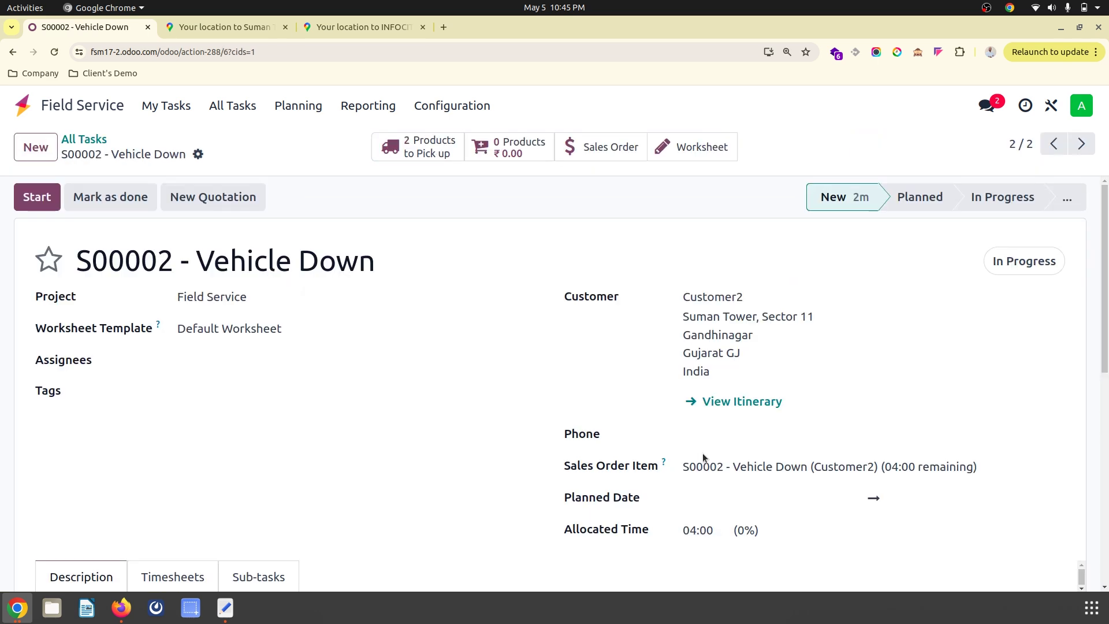
left_click(743, 496)
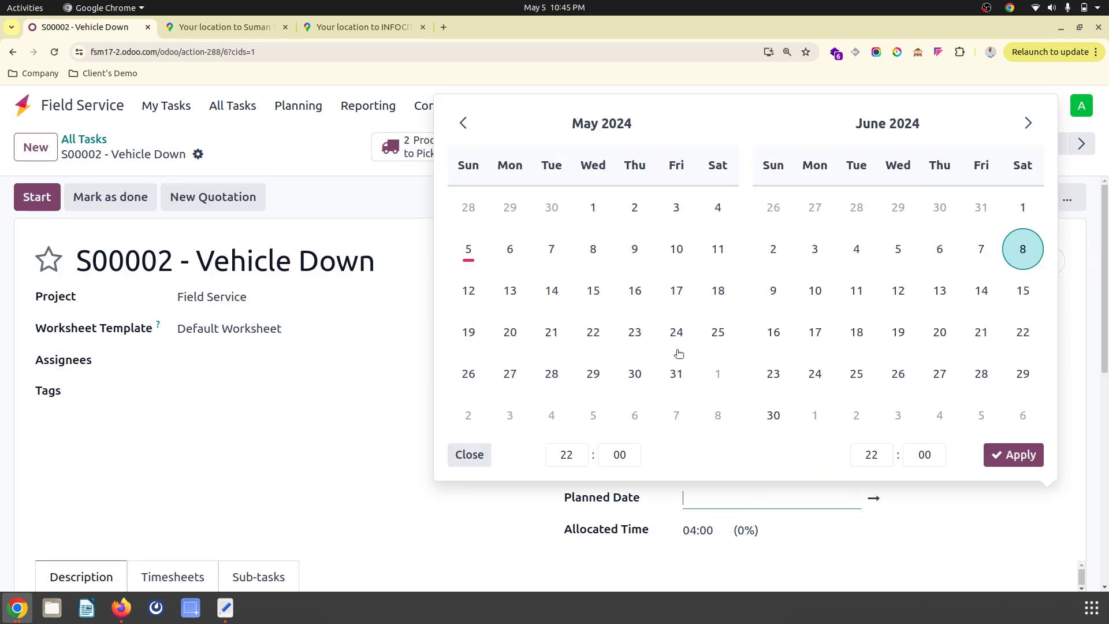
left_click(510, 249)
left_click(572, 457)
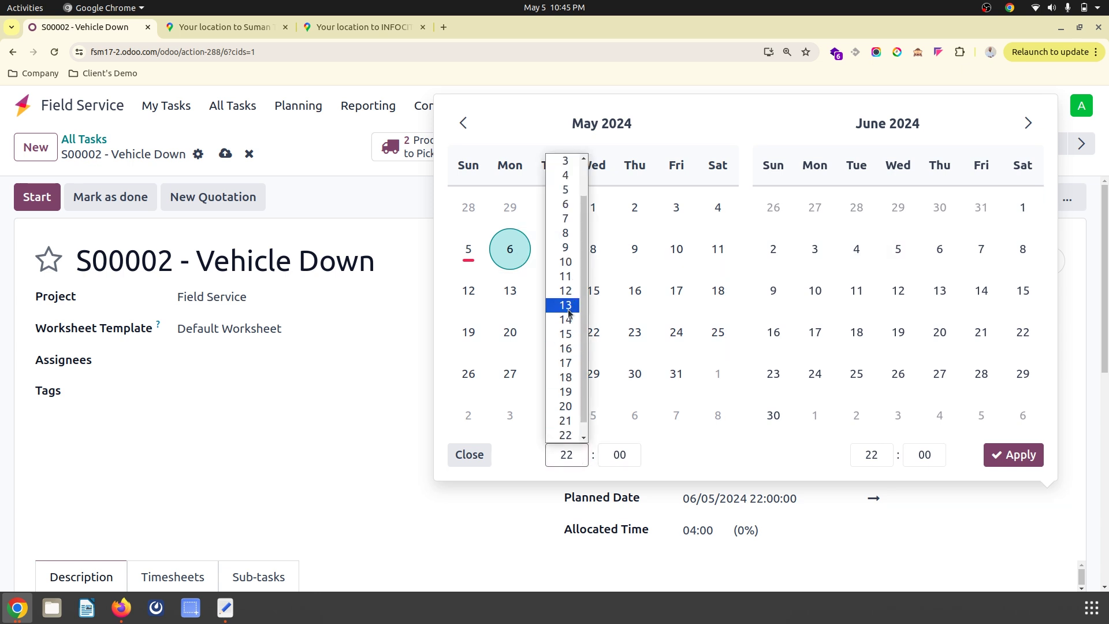
left_click(566, 291)
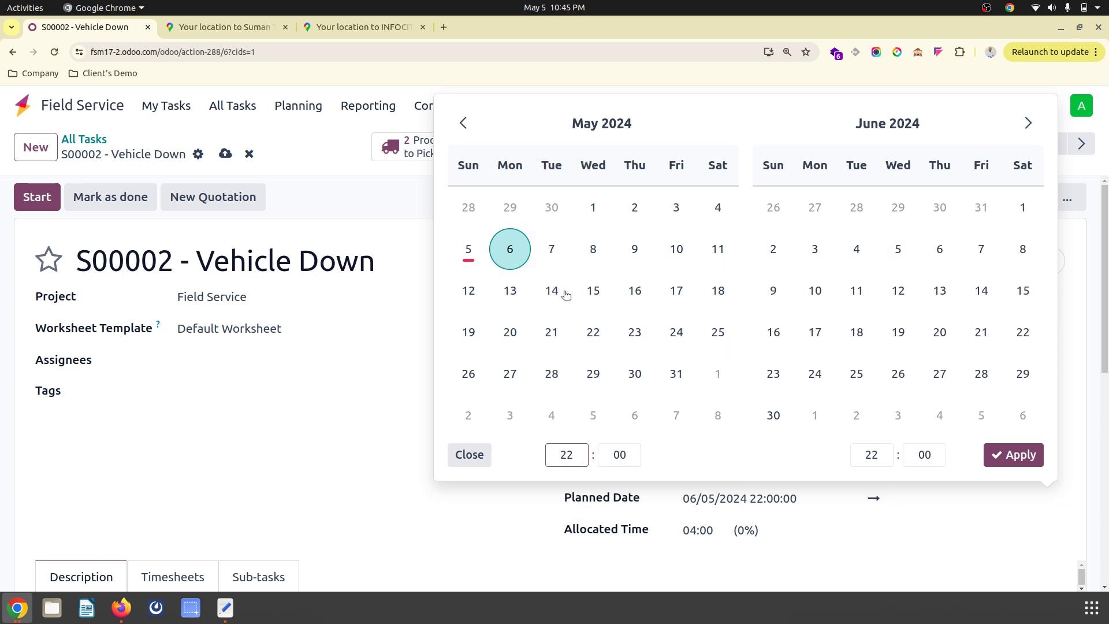
left_click(870, 457)
key("Escape")
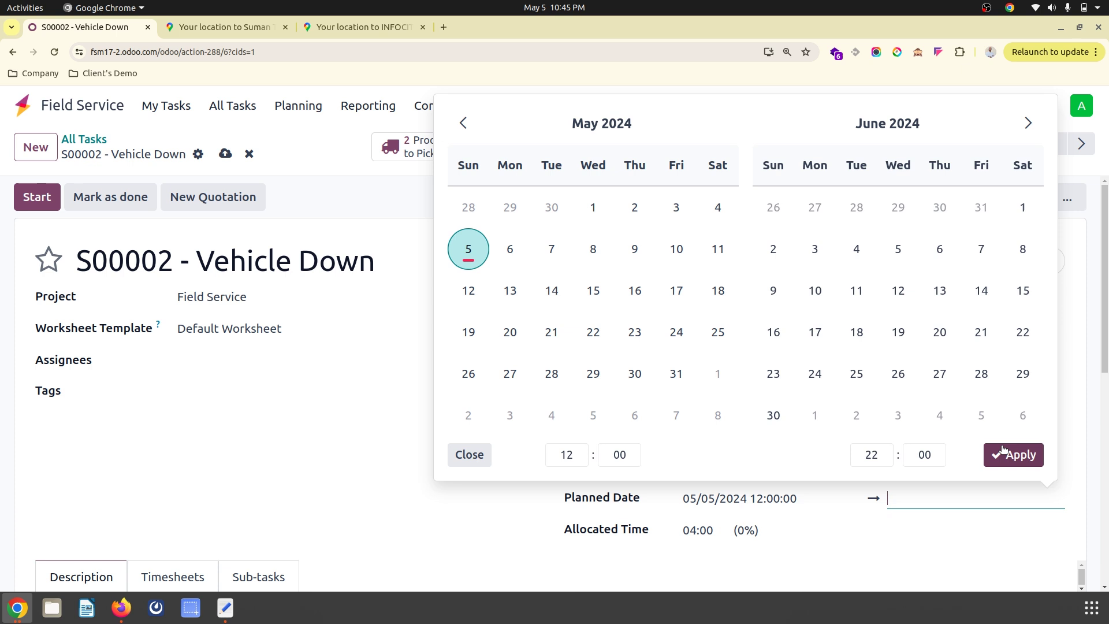
left_click(882, 456)
key("Escape")
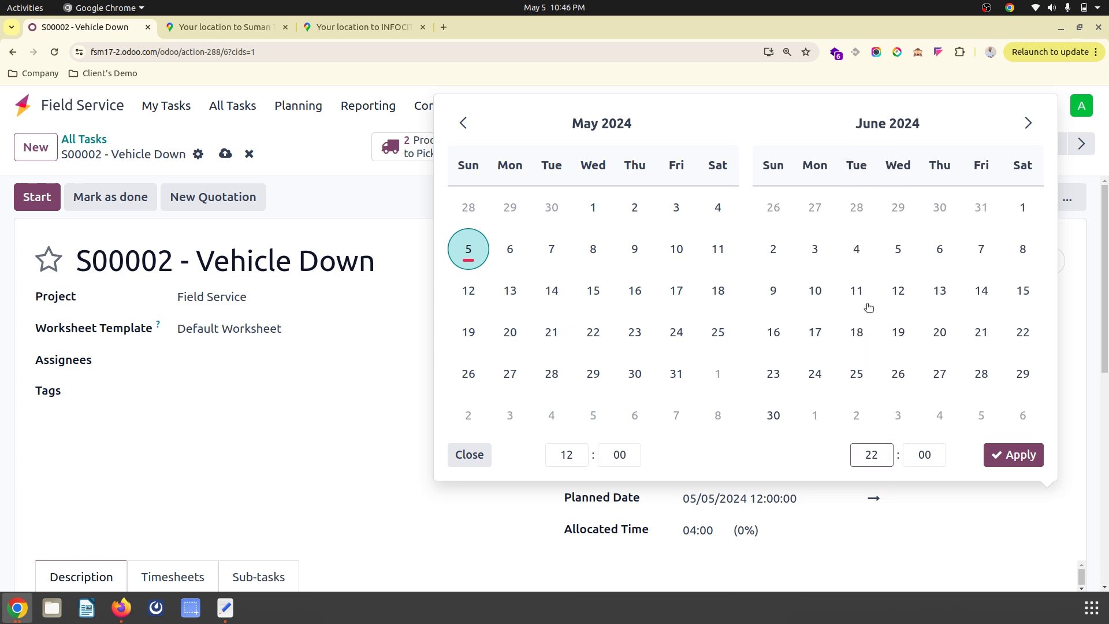
left_click(1009, 455)
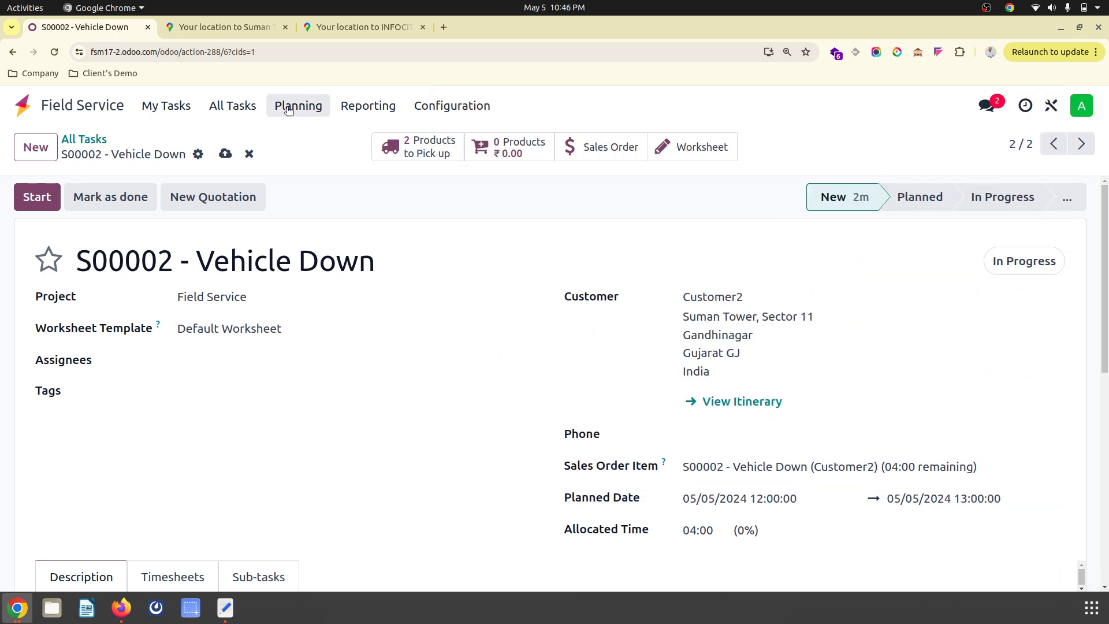
View Planning by Location as list, Gantt and map, then switch to Planning by Project
left_click(81, 140)
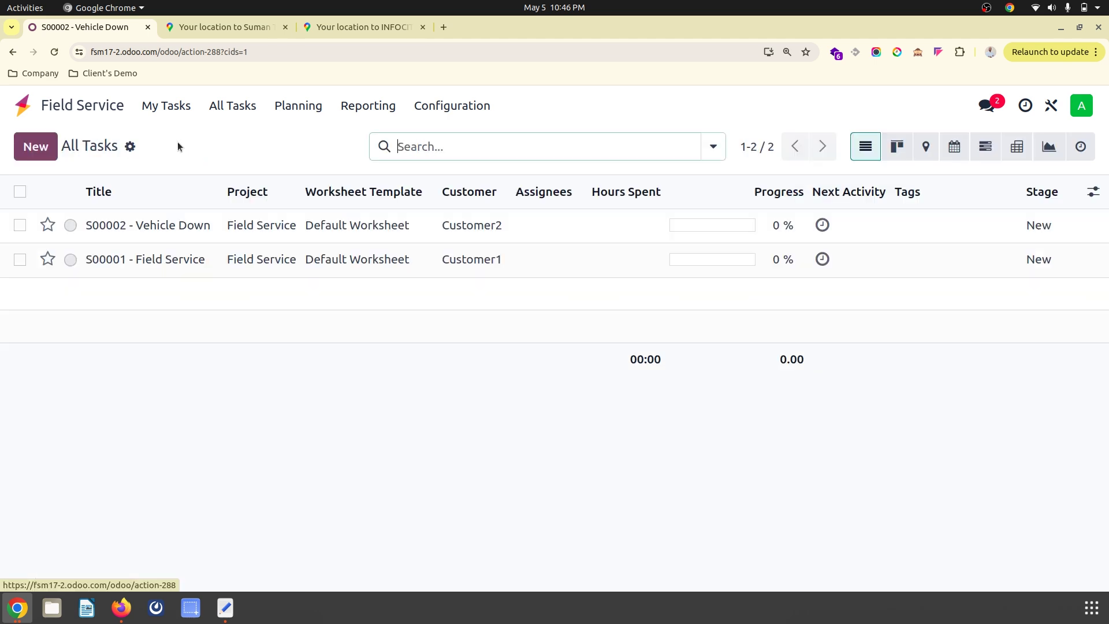
left_click(274, 105)
left_click(315, 212)
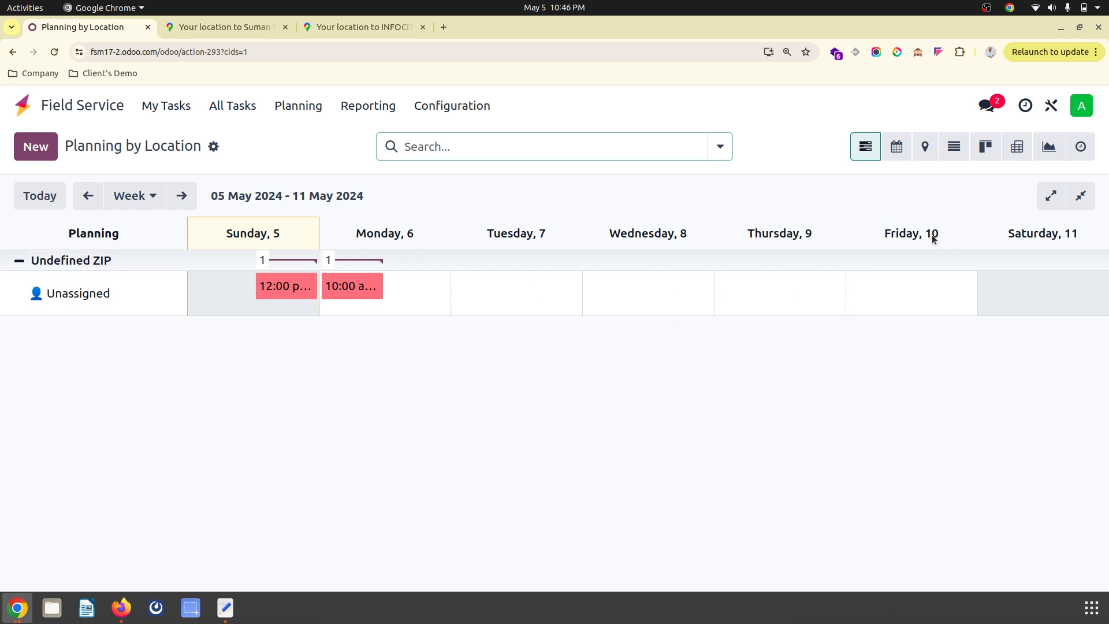
left_click(954, 148)
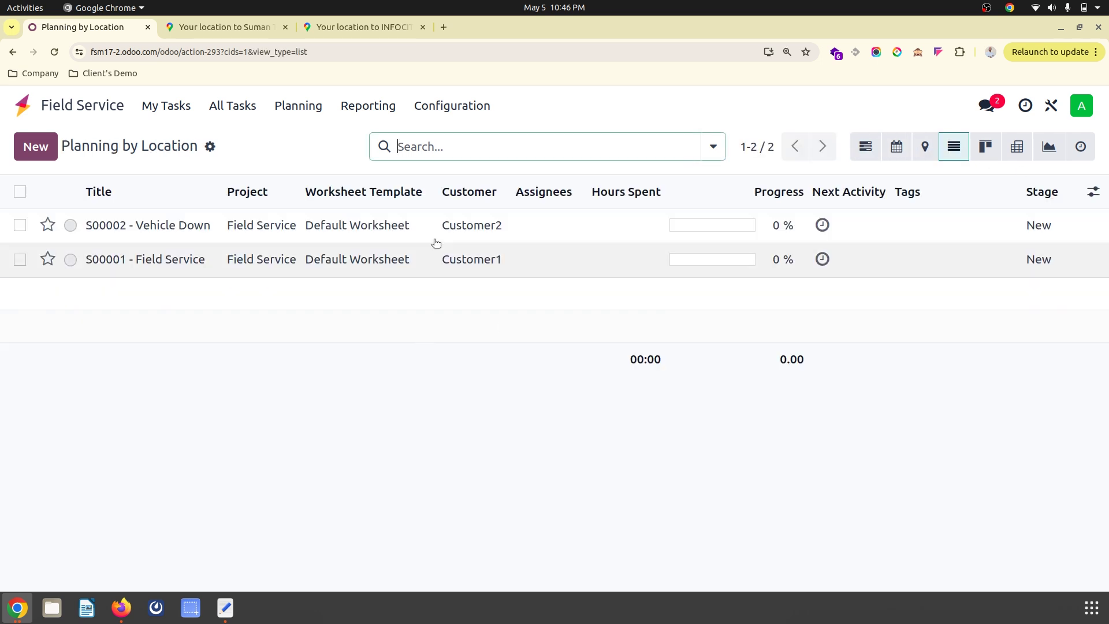
left_click(866, 146)
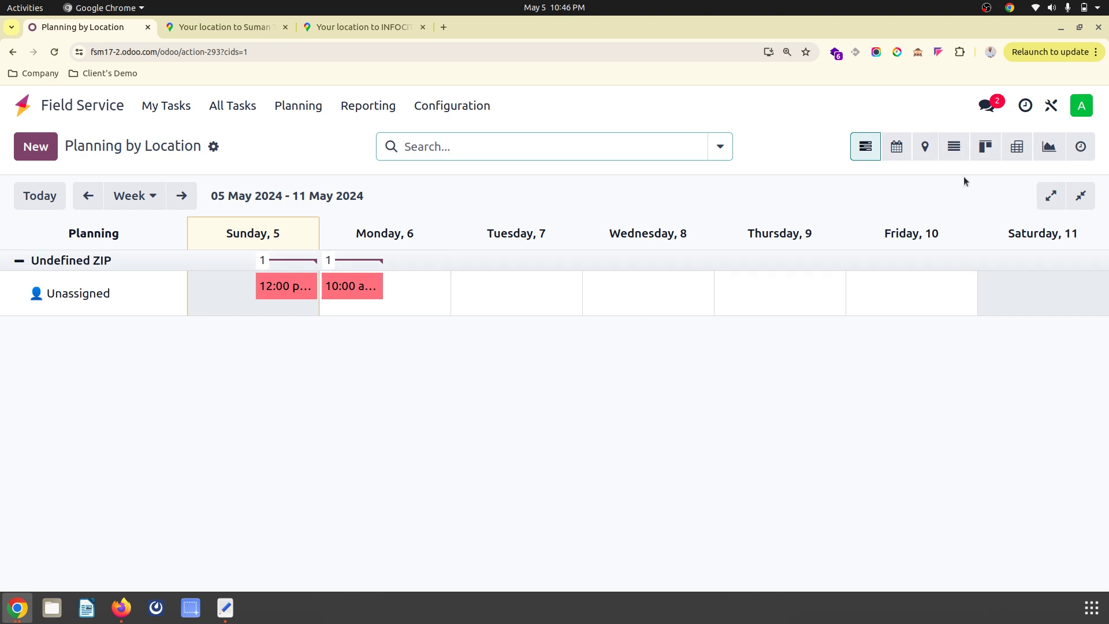
left_click(925, 147)
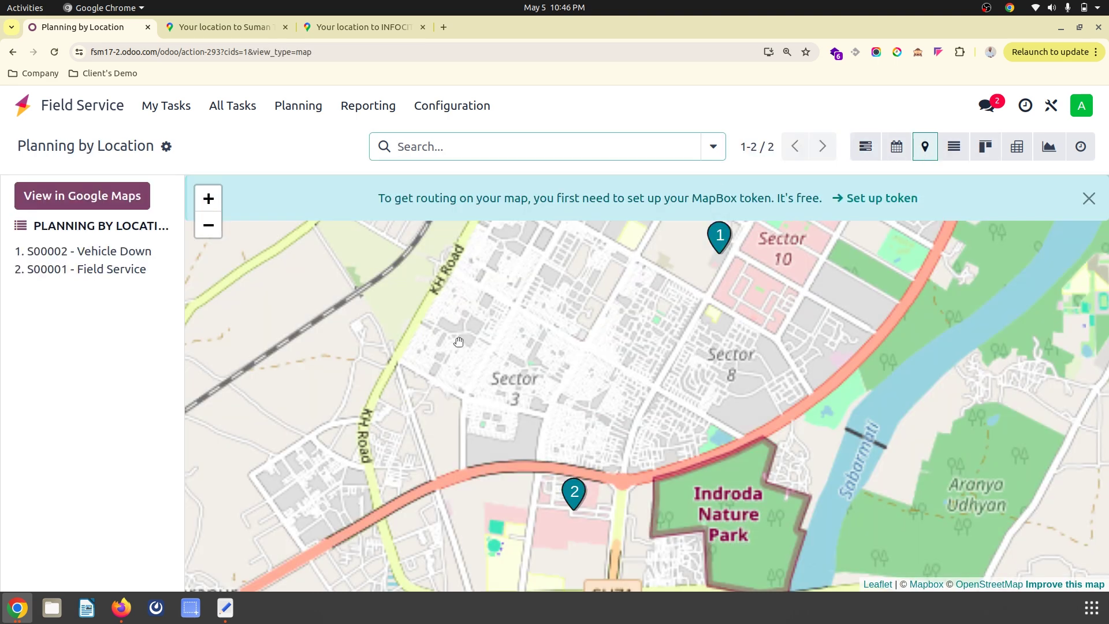
left_click(867, 149)
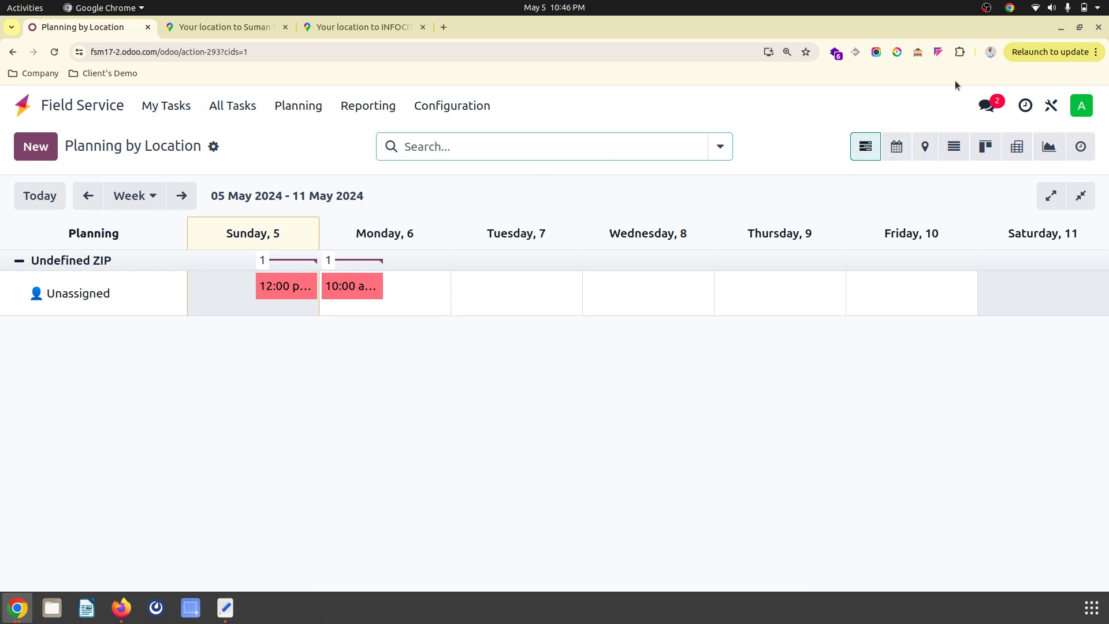
left_click(302, 105)
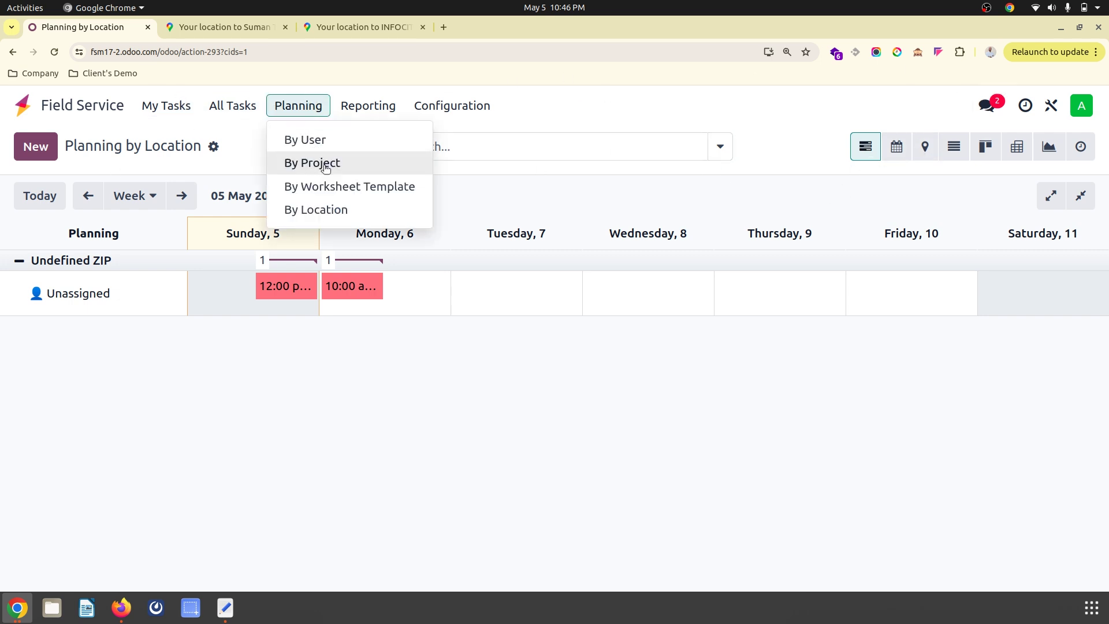
left_click(320, 163)
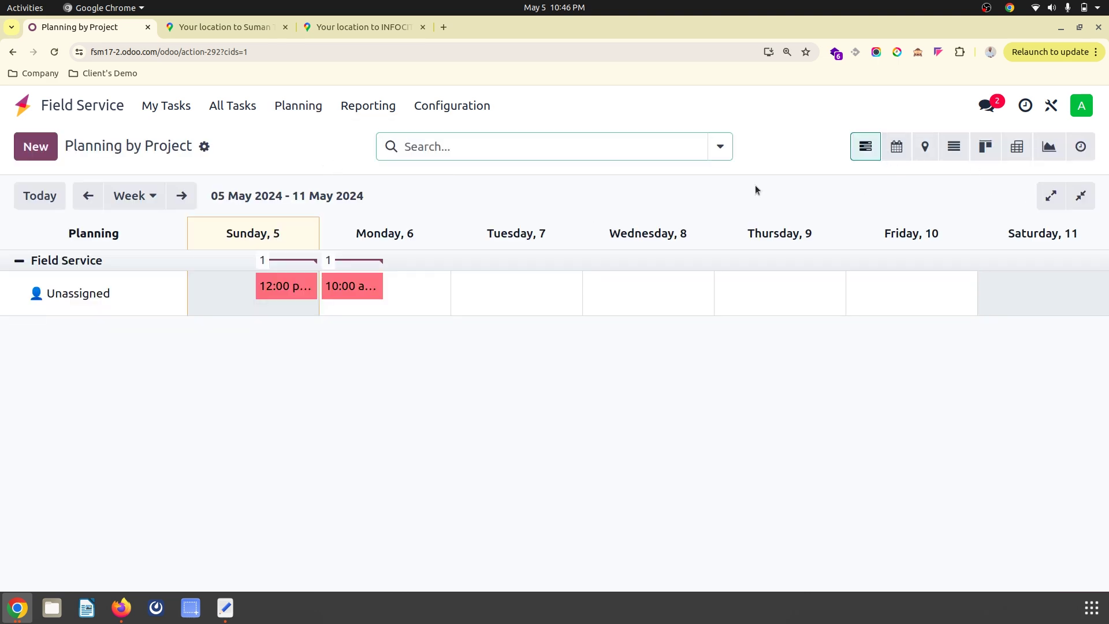
Assign the user to S00002 - Vehicle Down and S00001, save, and show Planning by Location
left_click(190, 110)
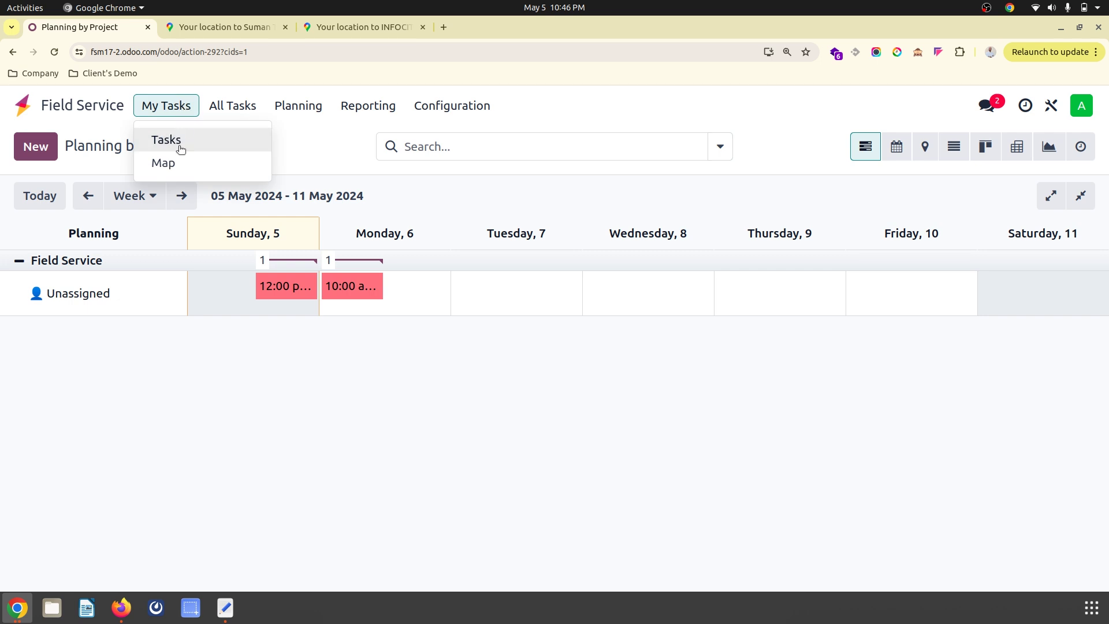
left_click(184, 139)
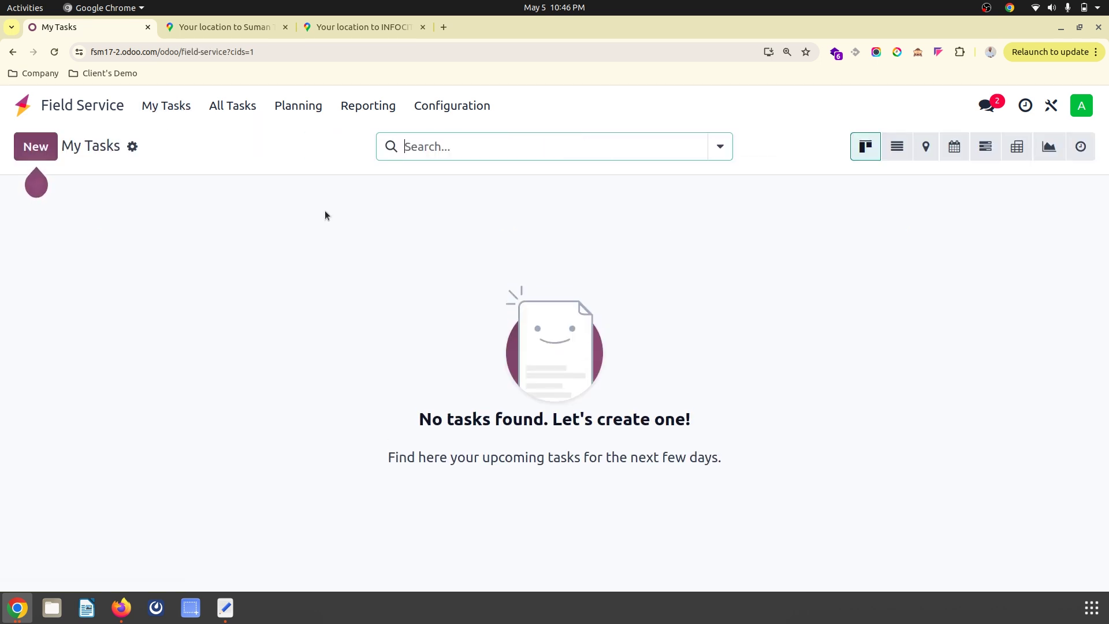
left_click(247, 270)
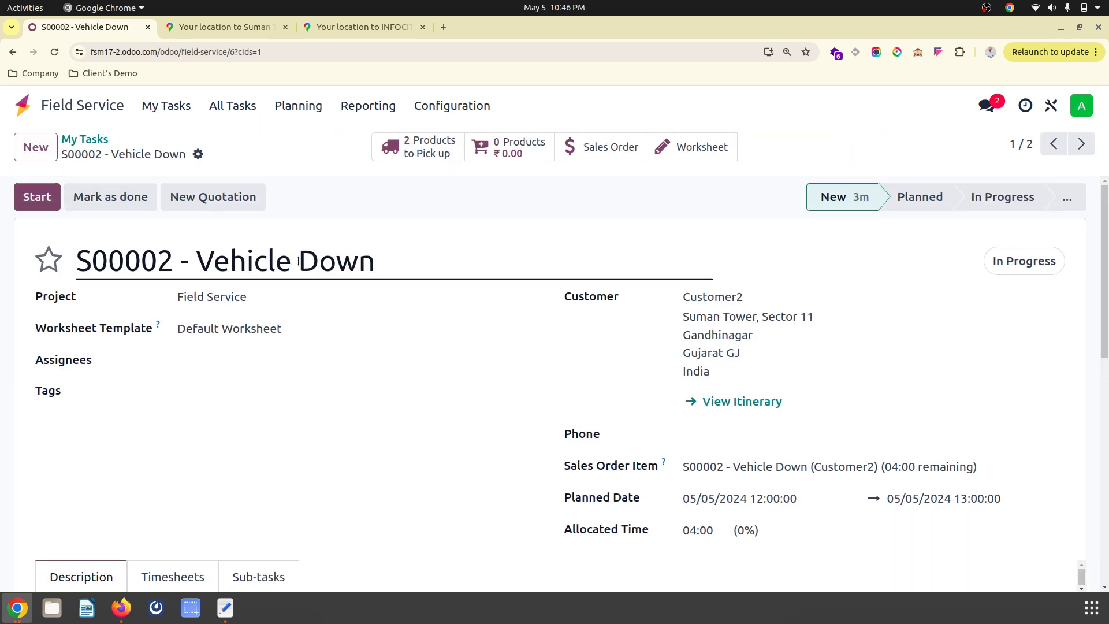
left_click(221, 358)
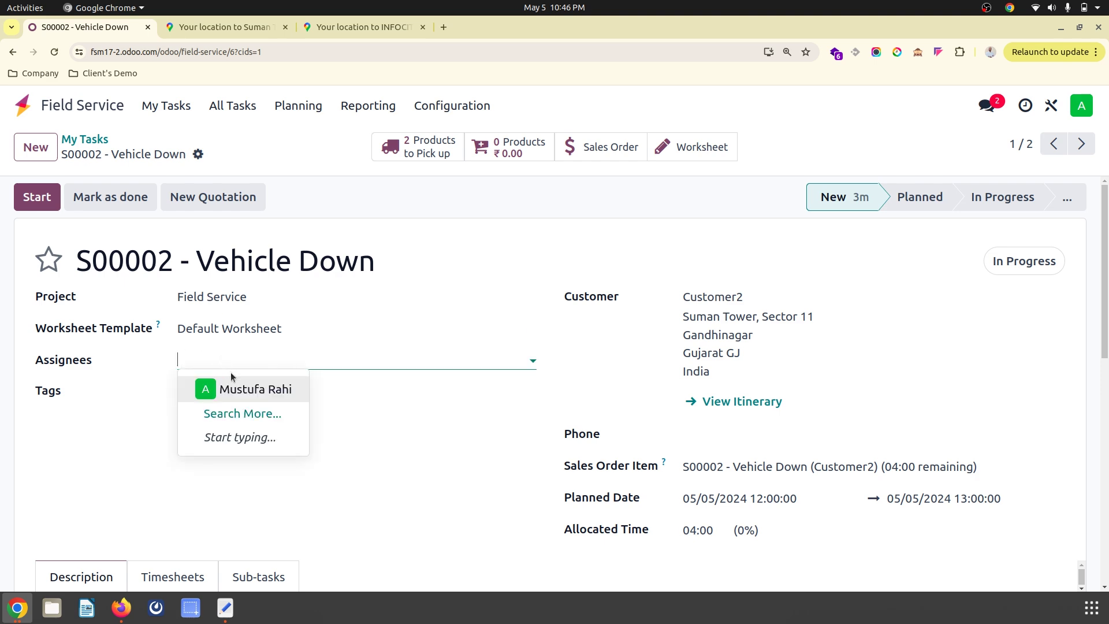
left_click(236, 384)
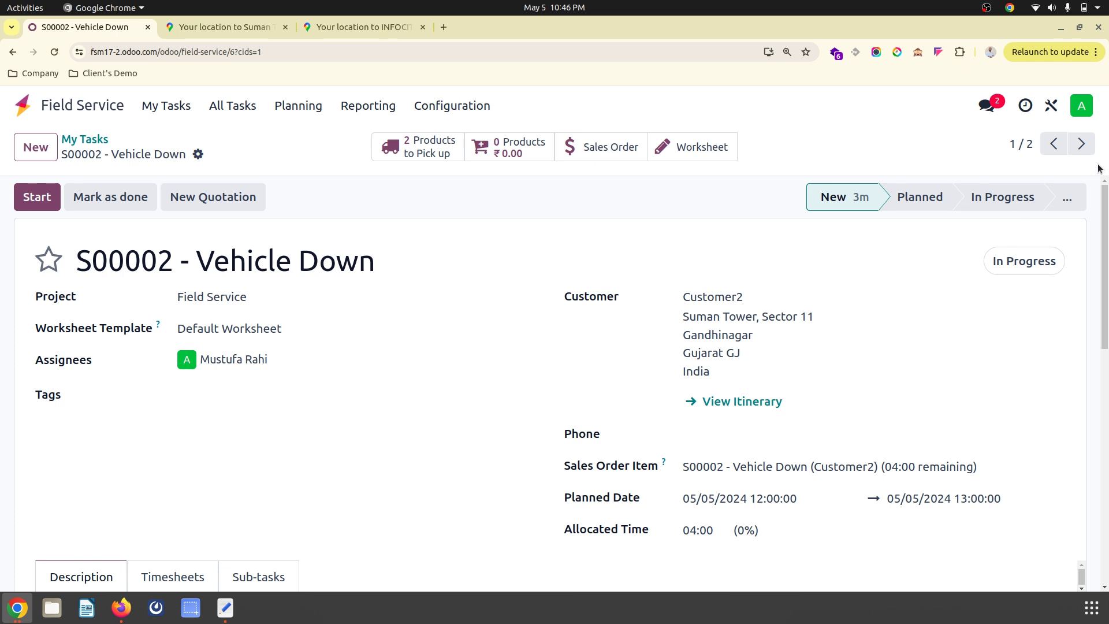
left_click(1082, 144)
left_click(286, 359)
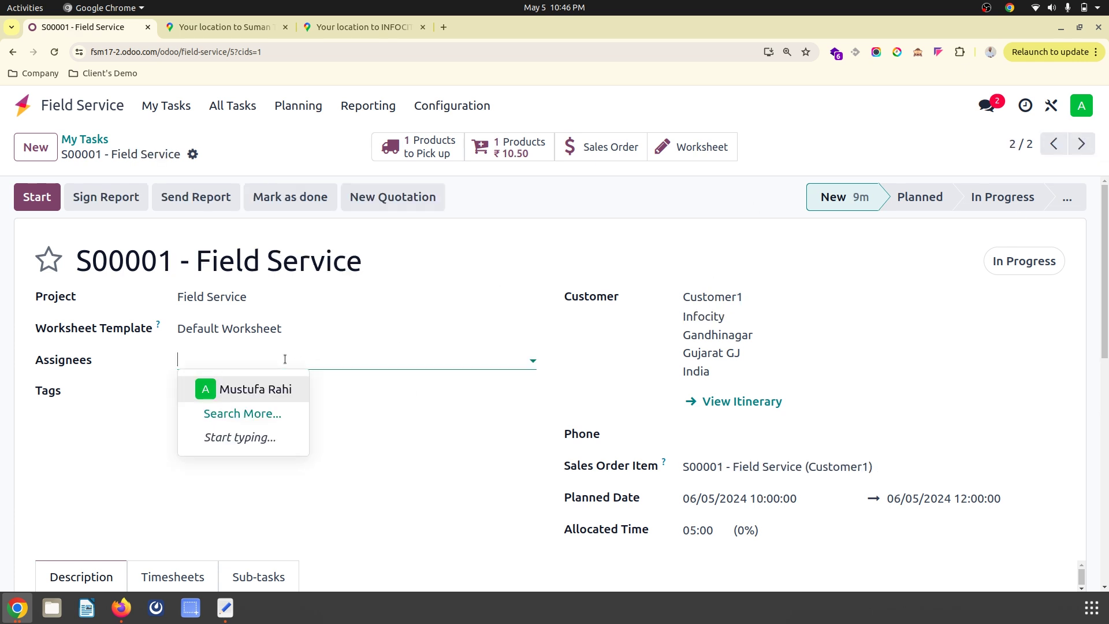
left_click(256, 389)
left_click(217, 154)
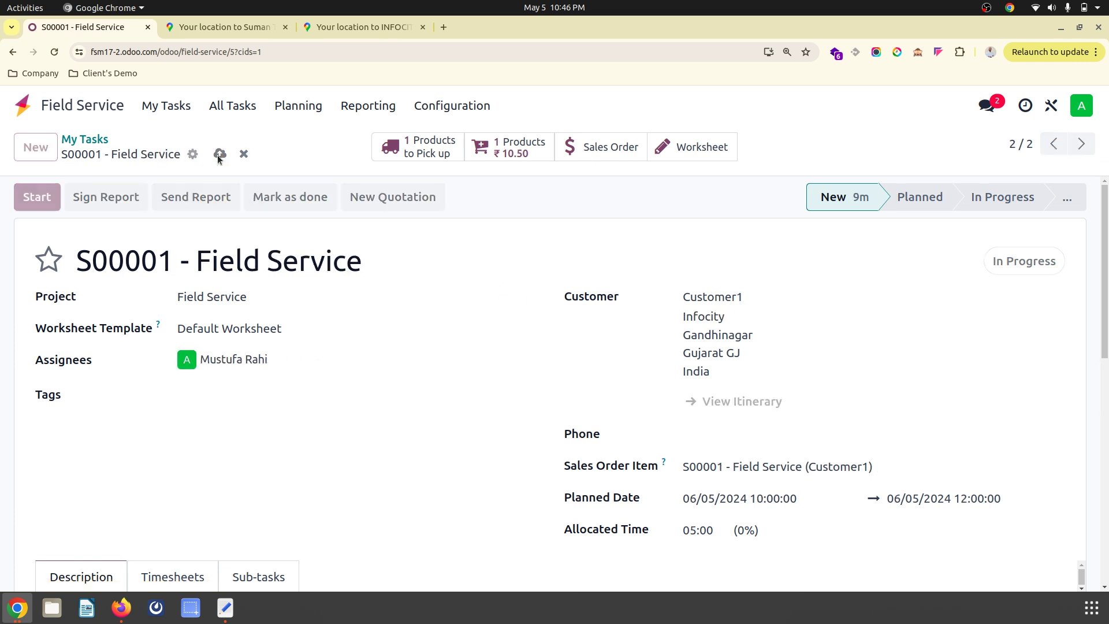
left_click(290, 106)
left_click(314, 210)
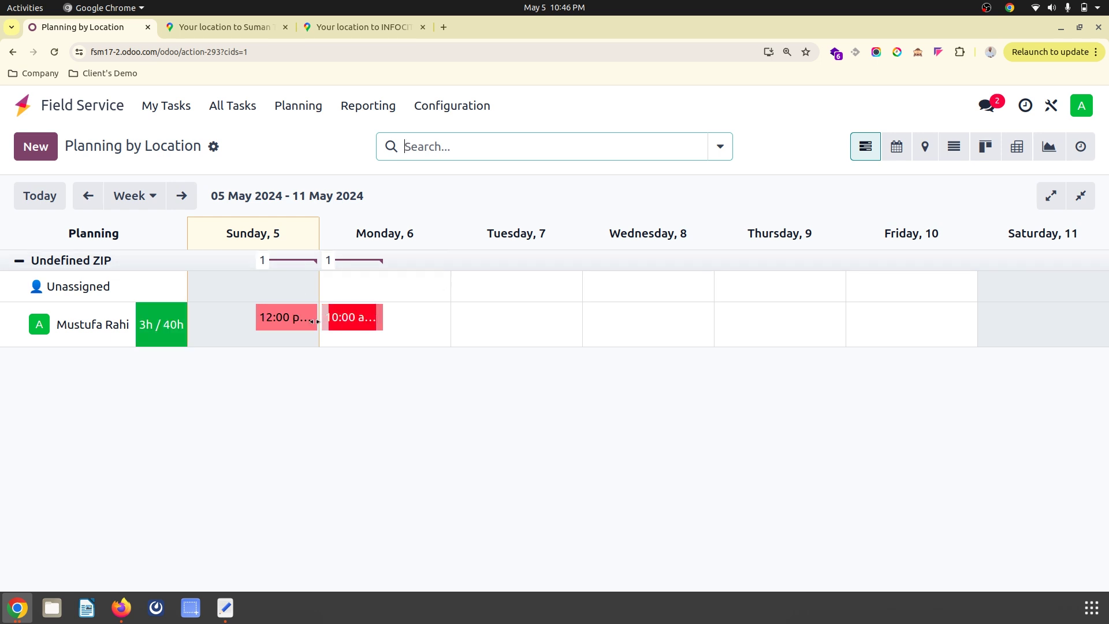
Shift the Monday 10:00 task later and drag the Sunday task onto Monday 6 May
left_click_drag(364, 317, 426, 321)
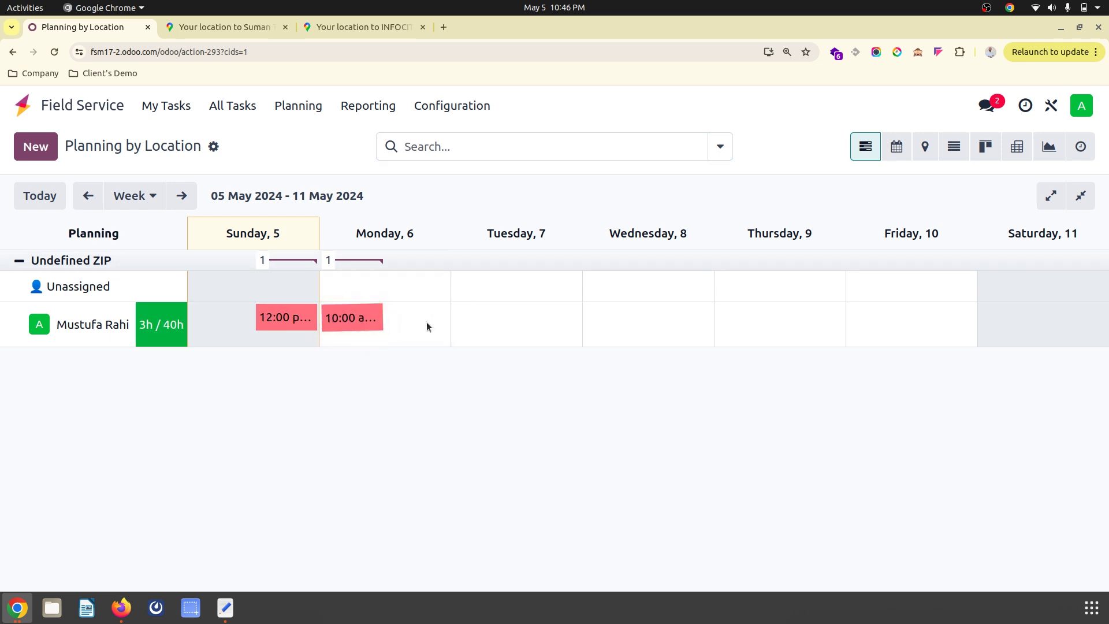
left_click_drag(319, 318, 350, 318)
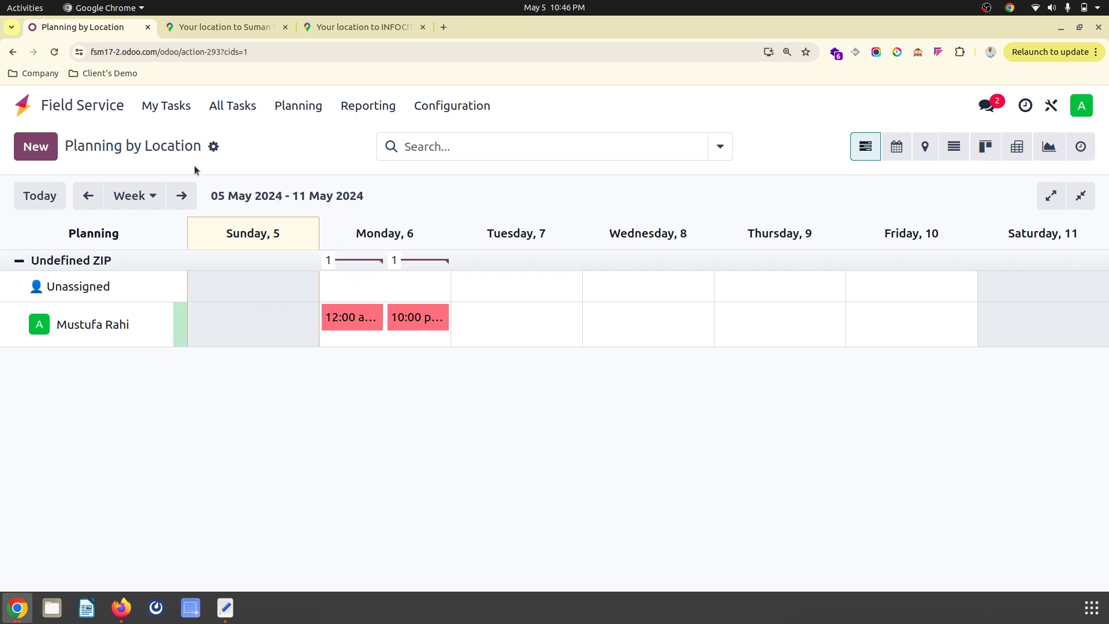
Return to the Odoo home app grid, dismissing a 'plan' command search
left_click(22, 105)
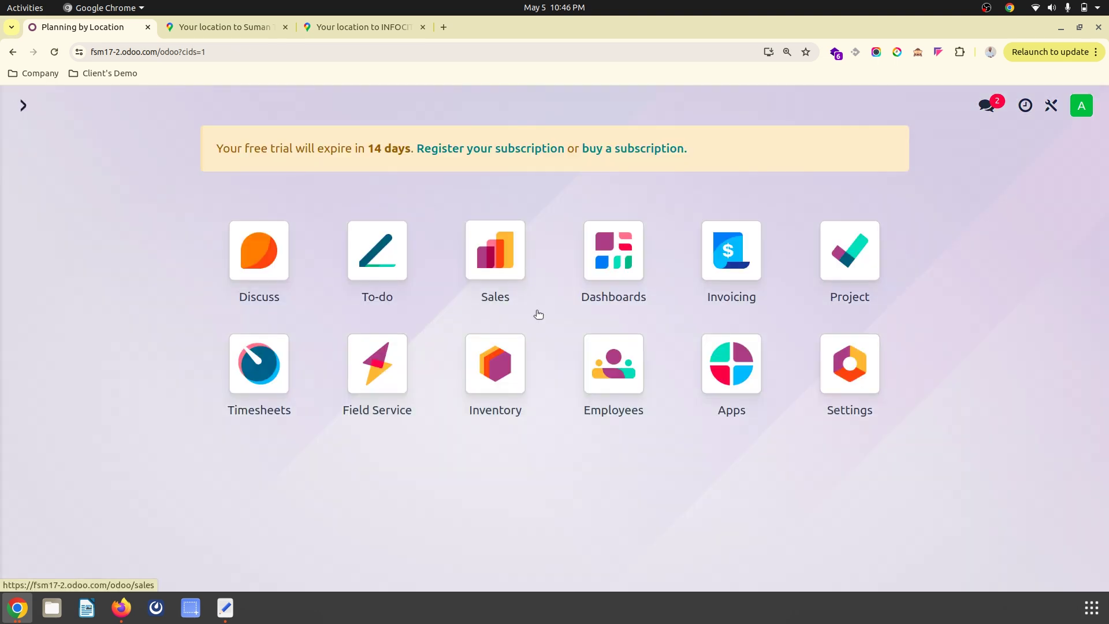
type("plan")
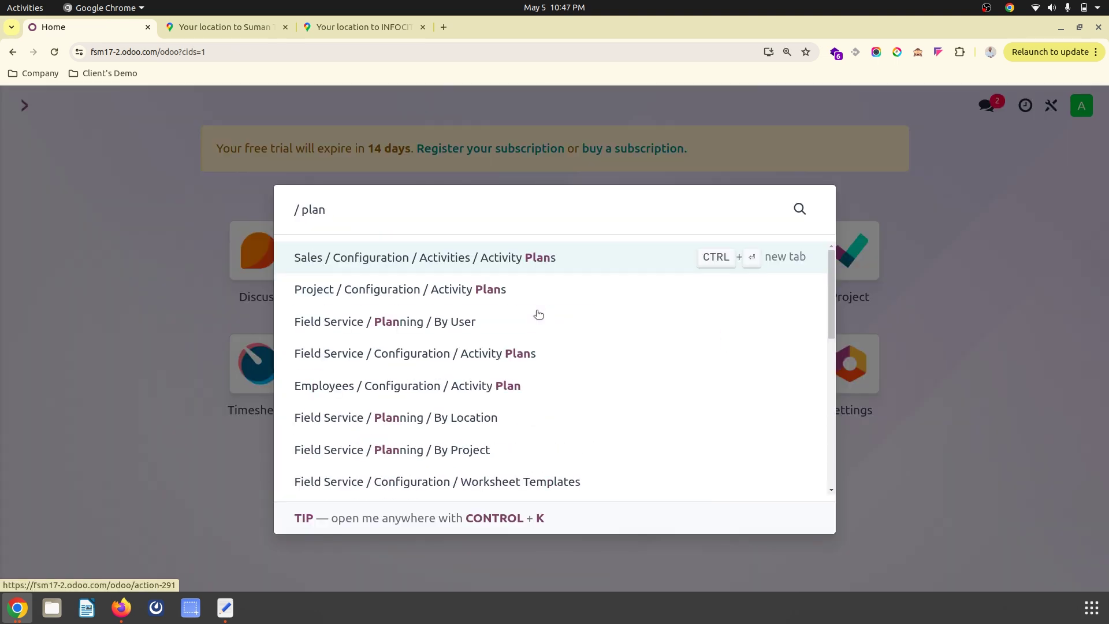
key("Escape")
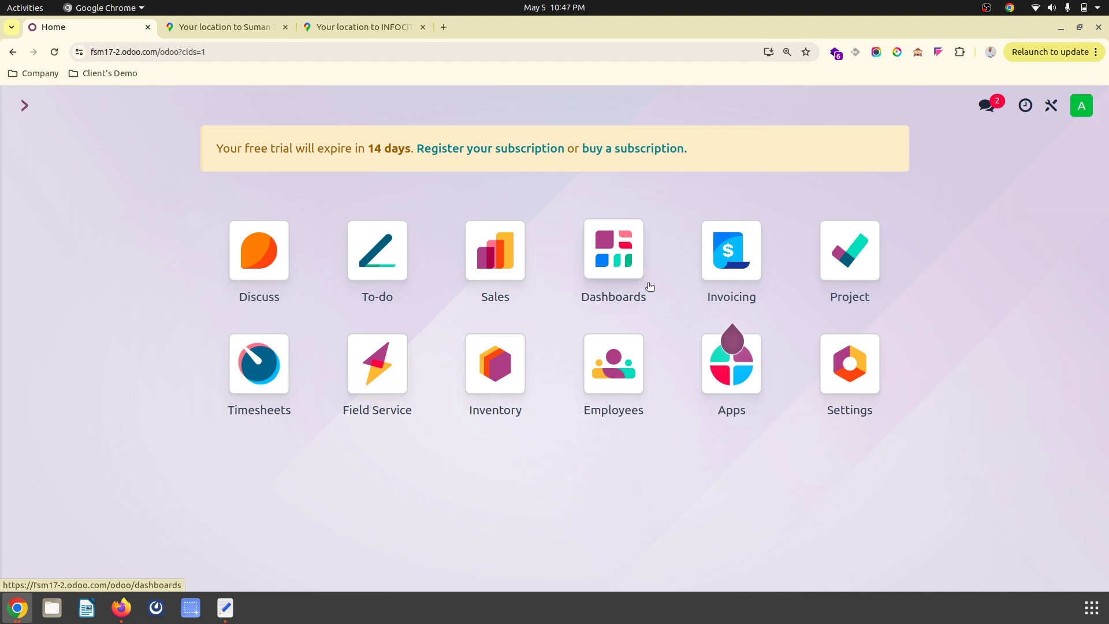